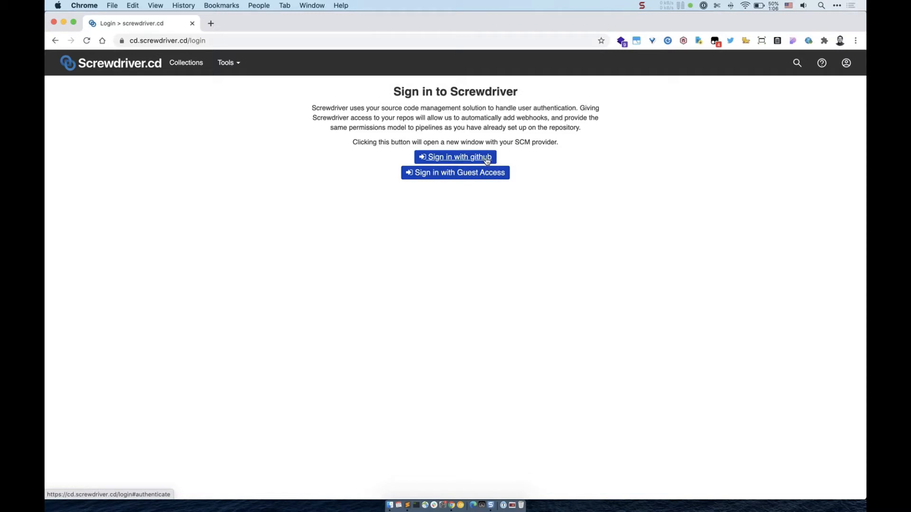
Step: Sign in to Screwdriver with GitHub and switch the active account to Guest Access
{"action": "left_click", "coordinate": [486, 161]}
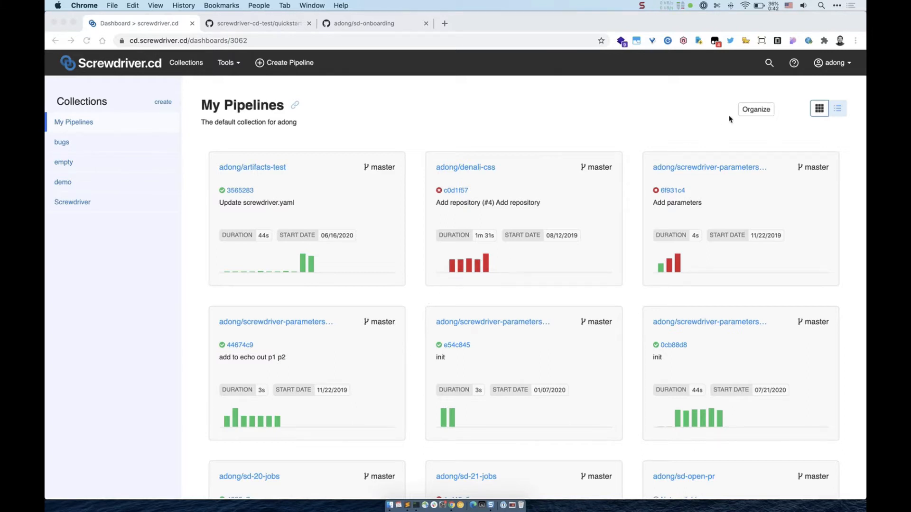
{"action": "left_click", "coordinate": [809, 96]}
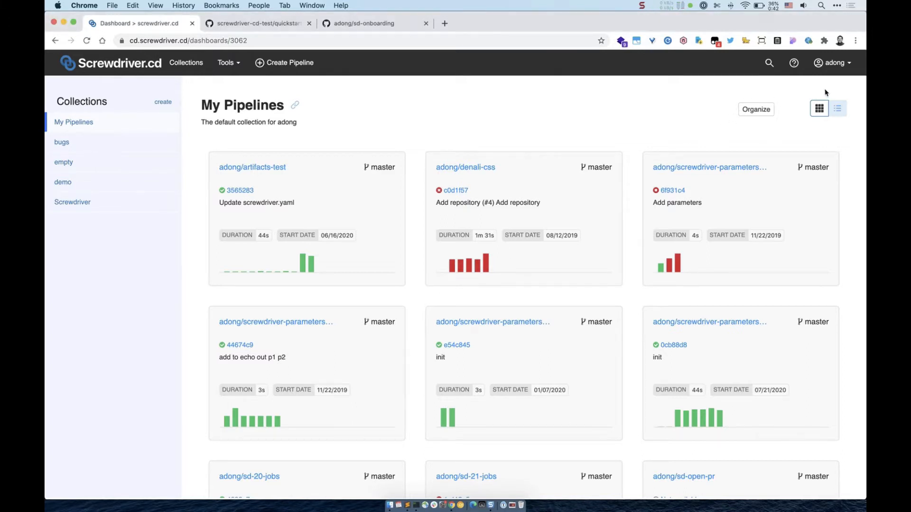
{"action": "left_click", "coordinate": [834, 65]}
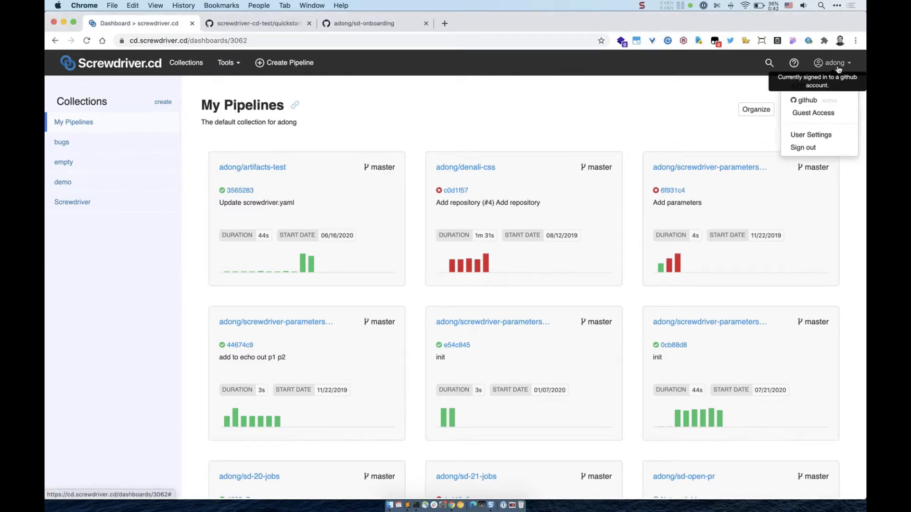
{"action": "left_click", "coordinate": [822, 114]}
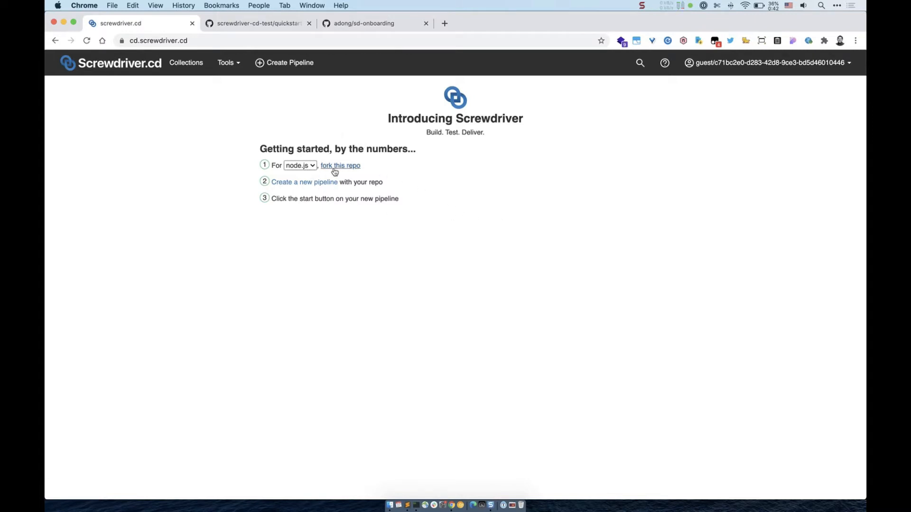
Step: Examine package.json in the sd-onboarding repository and compare its file list with the quickstart-nodejs repository
{"action": "left_click", "coordinate": [244, 23]}
{"action": "left_click", "coordinate": [159, 26]}
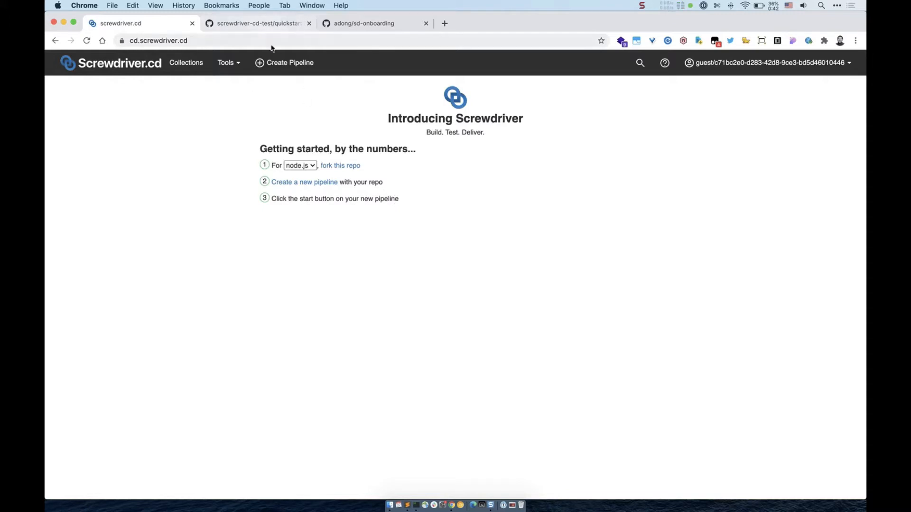
{"action": "left_click", "coordinate": [378, 29]}
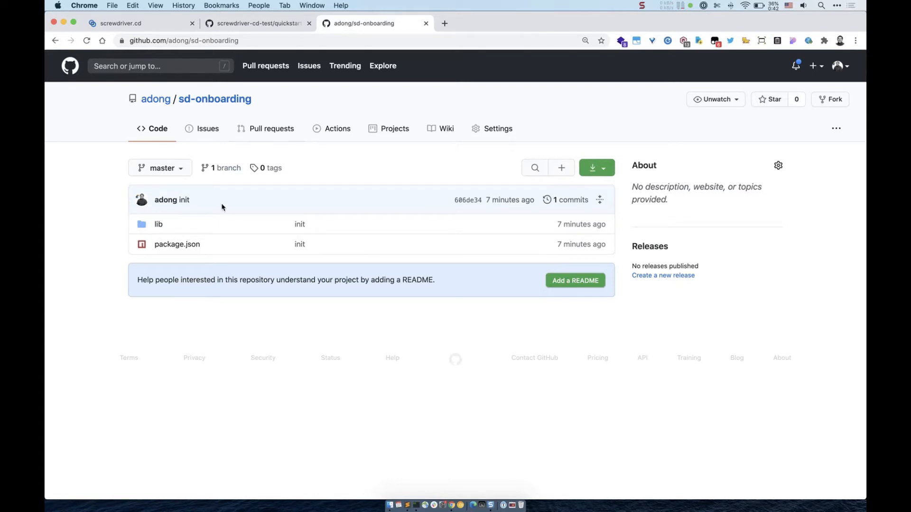
{"action": "left_click", "coordinate": [167, 246]}
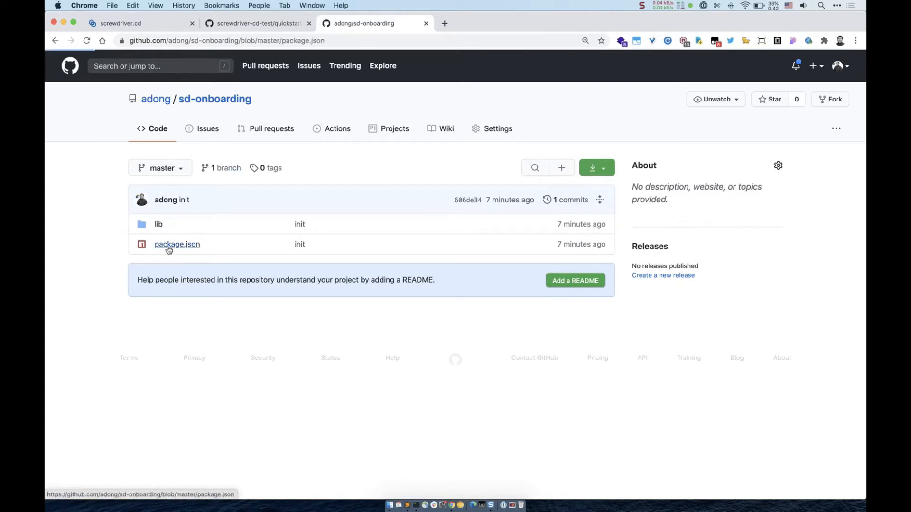
{"action": "scroll", "coordinate": [132, 297], "scroll_direction": "down", "scroll_amount": 1}
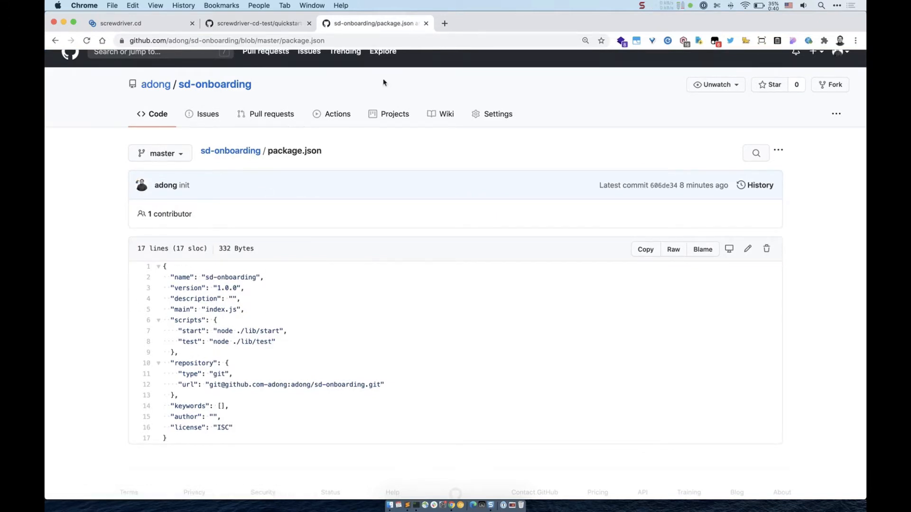
{"action": "left_click", "coordinate": [230, 151]}
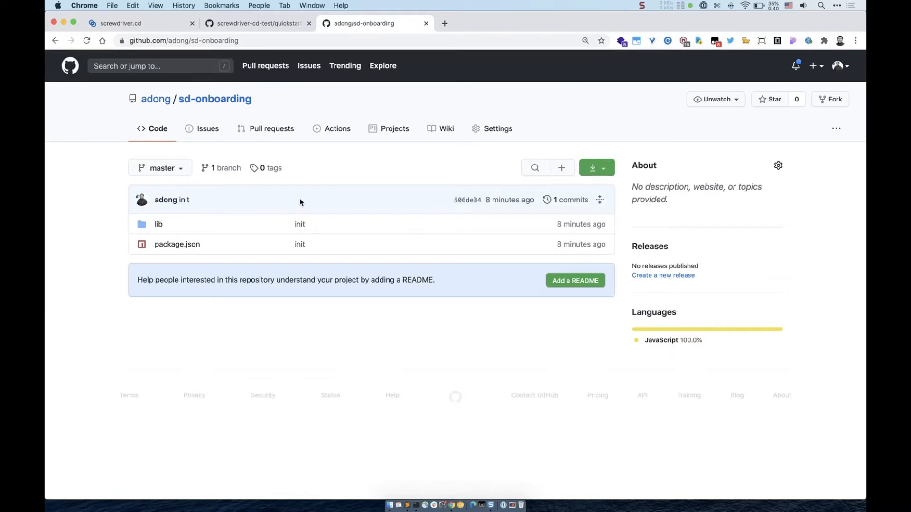
{"action": "left_click", "coordinate": [265, 24]}
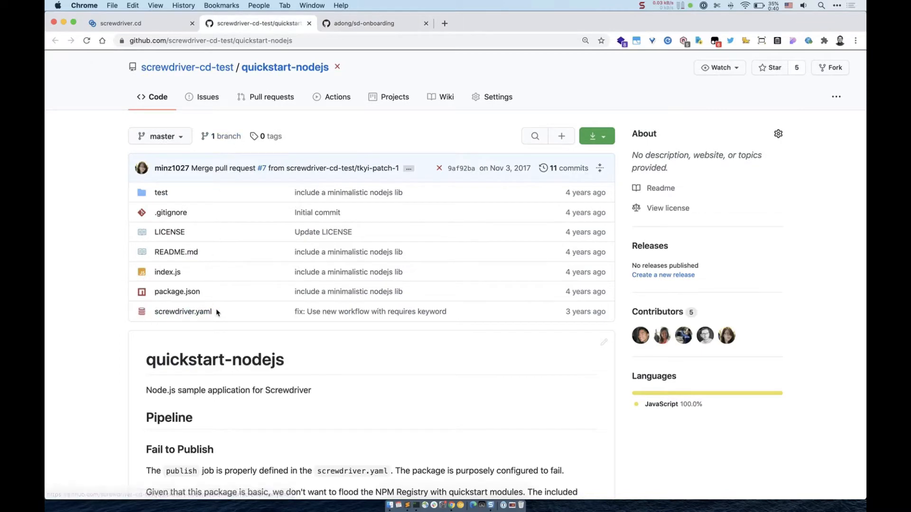
{"action": "left_click", "coordinate": [338, 23]}
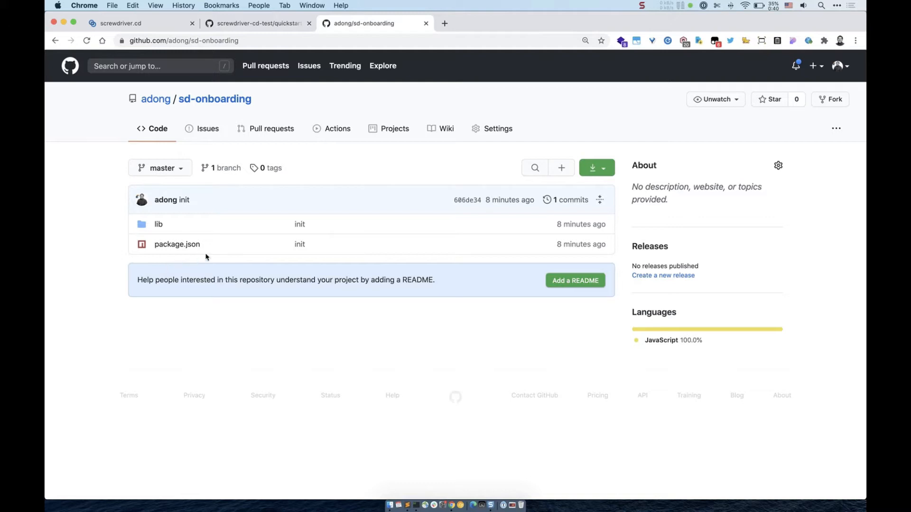
Step: Return to Screwdriver, switch the active account to github, and open the form for creating a new pipeline
{"action": "left_click", "coordinate": [157, 30]}
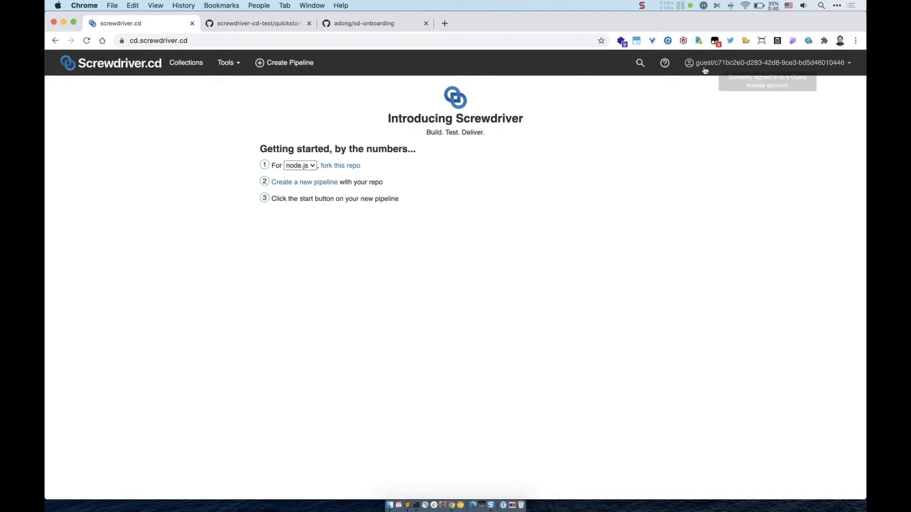
{"action": "left_click", "coordinate": [722, 69]}
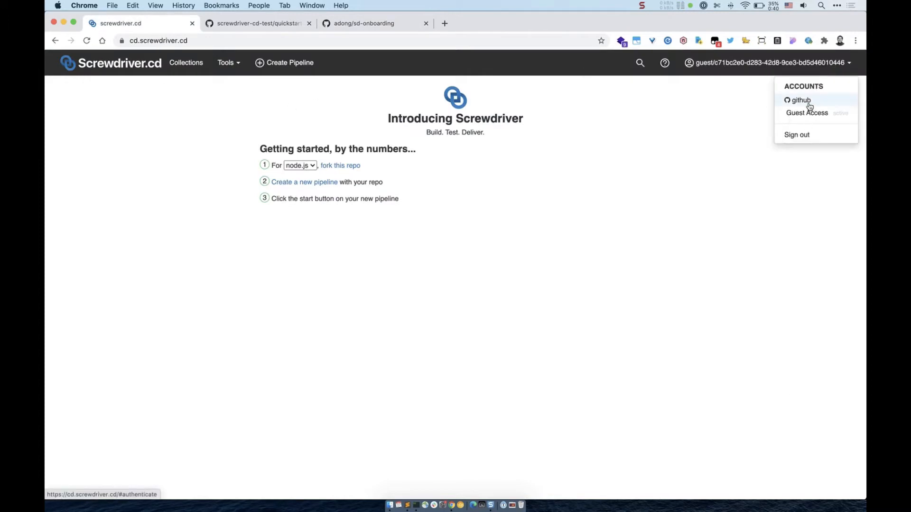
{"action": "left_click", "coordinate": [810, 106]}
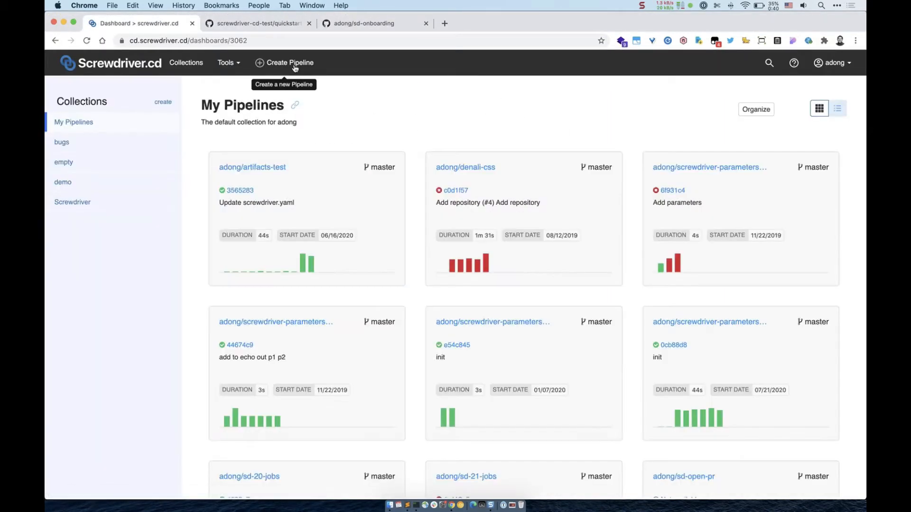
{"action": "left_click", "coordinate": [295, 66]}
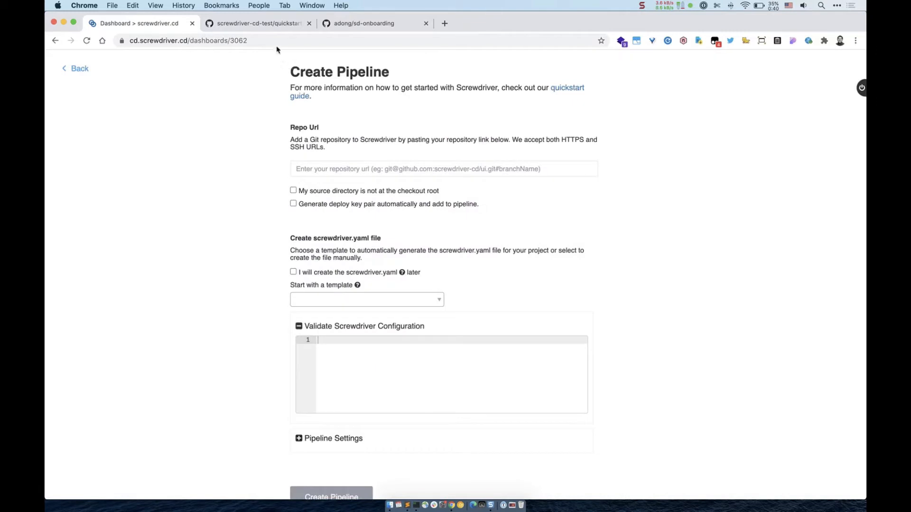
Step: Copy the SSH clone URL of the sd-onboarding repository from GitHub and enter it as the new pipeline's repo URL
{"action": "left_click", "coordinate": [338, 25]}
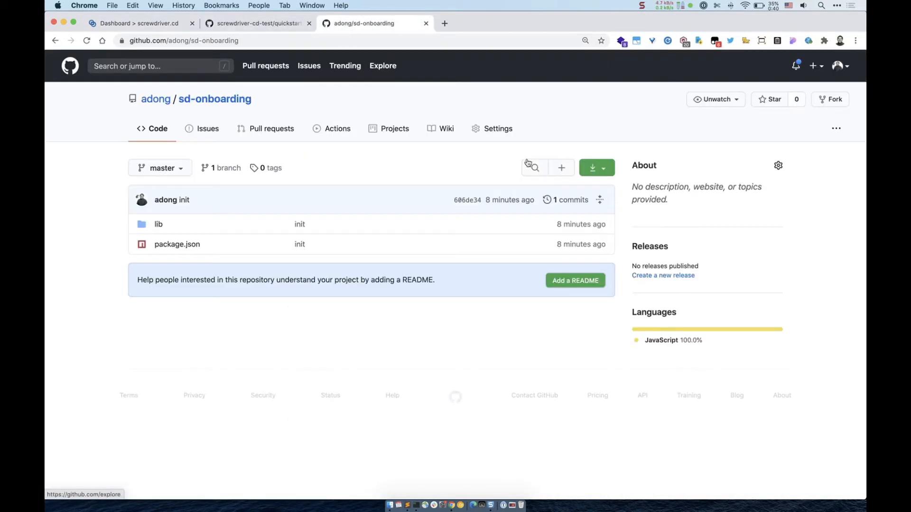
{"action": "left_click", "coordinate": [597, 169]}
{"action": "left_click", "coordinate": [555, 228]}
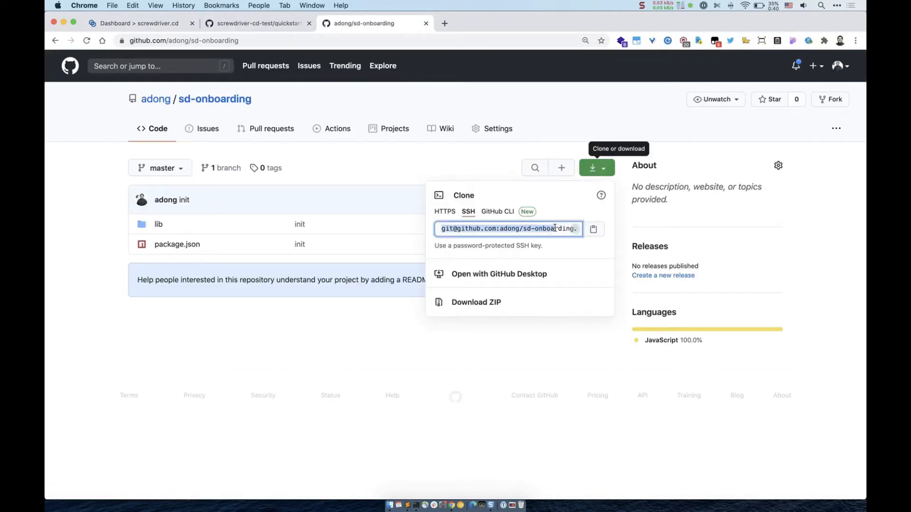
{"action": "left_click", "coordinate": [599, 235]}
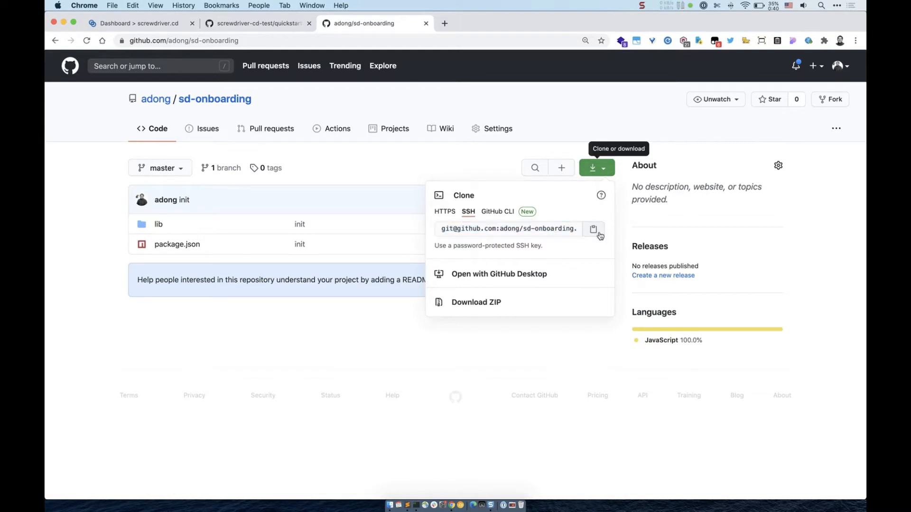
{"action": "left_click", "coordinate": [155, 28]}
{"action": "left_click", "coordinate": [394, 169]}
{"action": "right_click", "coordinate": [395, 171]}
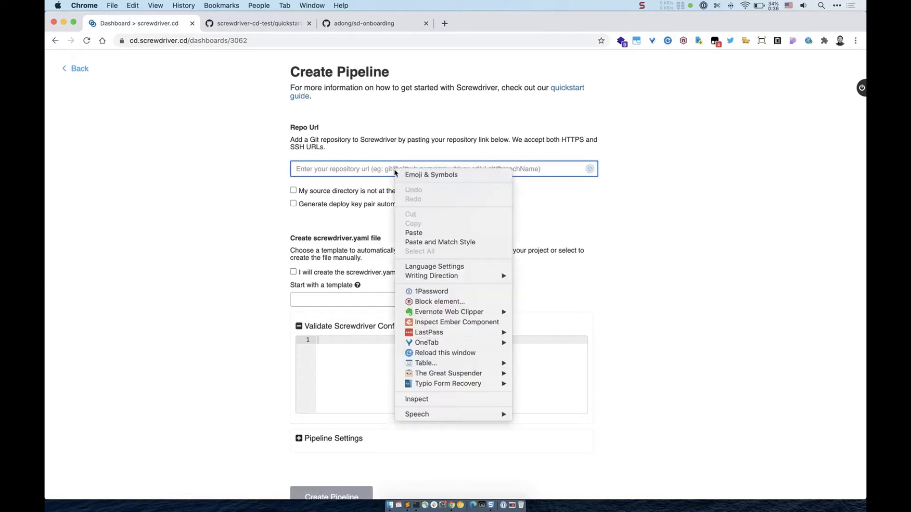
{"action": "left_click", "coordinate": [414, 232]}
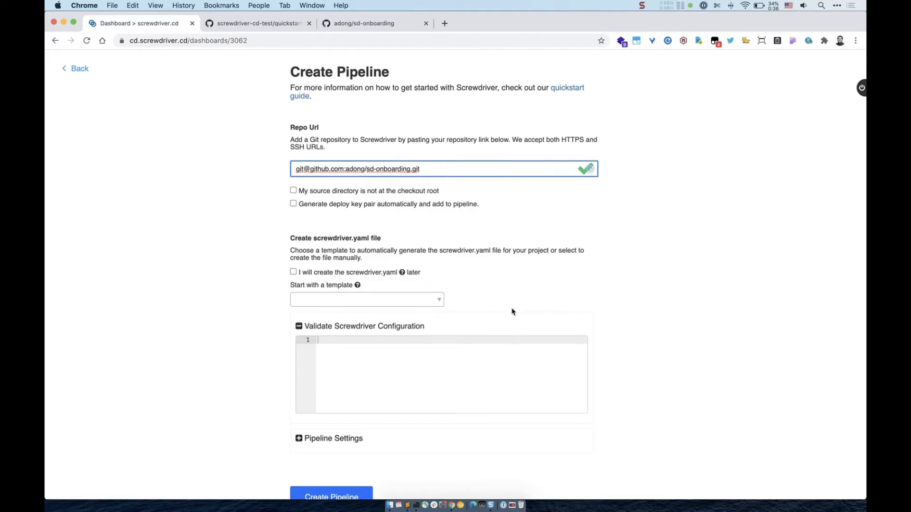
Step: Base the new pipeline's screwdriver.yaml on the nodejs_main template from template_namespace
{"action": "mouse_move", "coordinate": [402, 274]}
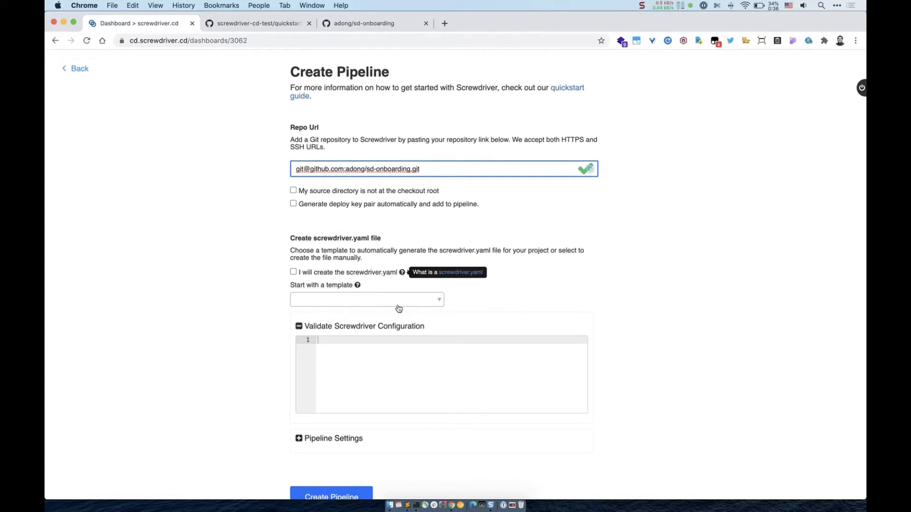
{"action": "left_click", "coordinate": [399, 308]}
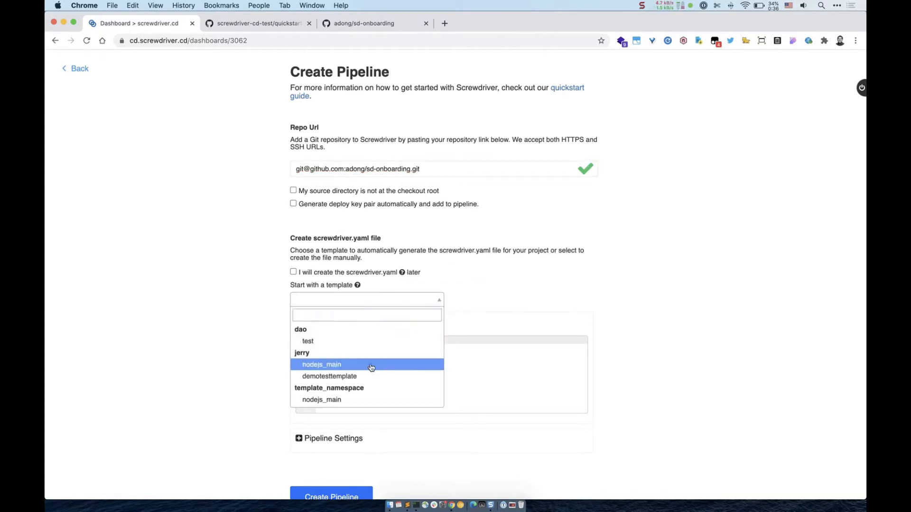
{"action": "left_click", "coordinate": [371, 365]}
{"action": "left_click", "coordinate": [368, 308]}
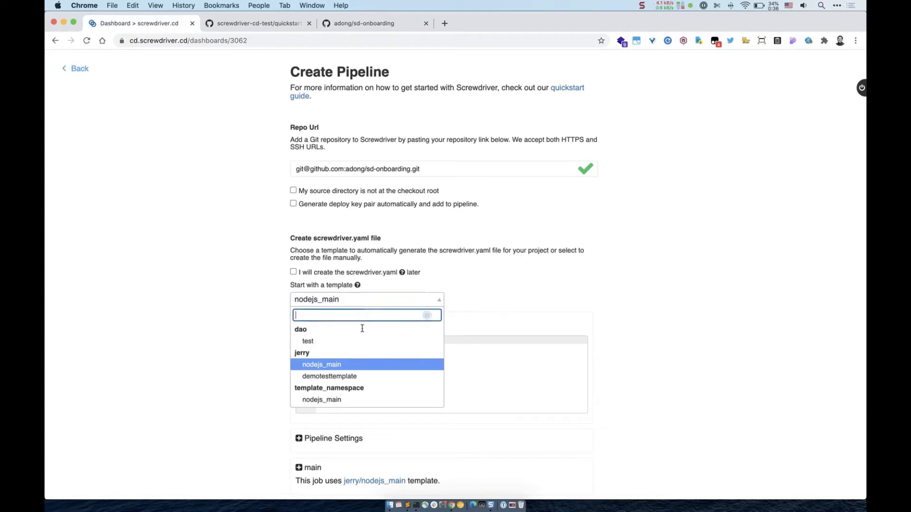
{"action": "scroll", "coordinate": [354, 379], "scroll_direction": "down", "scroll_amount": 3}
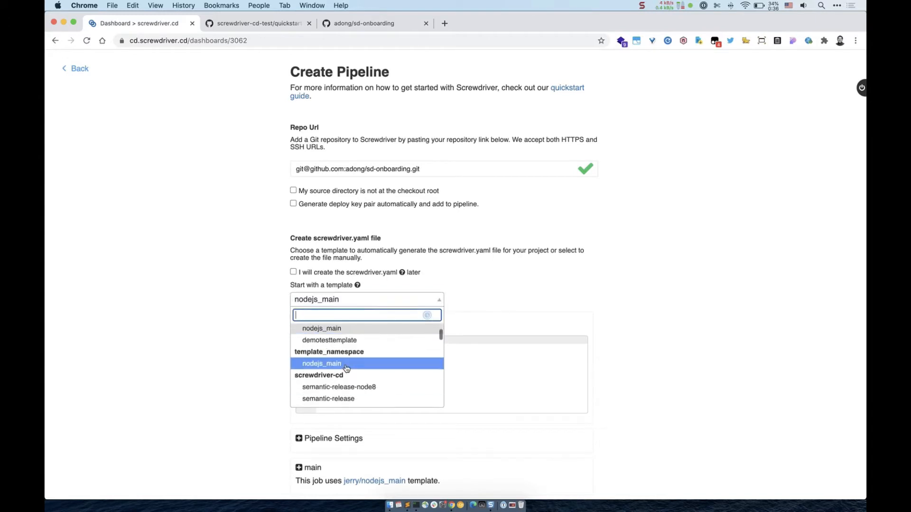
{"action": "left_click", "coordinate": [343, 365]}
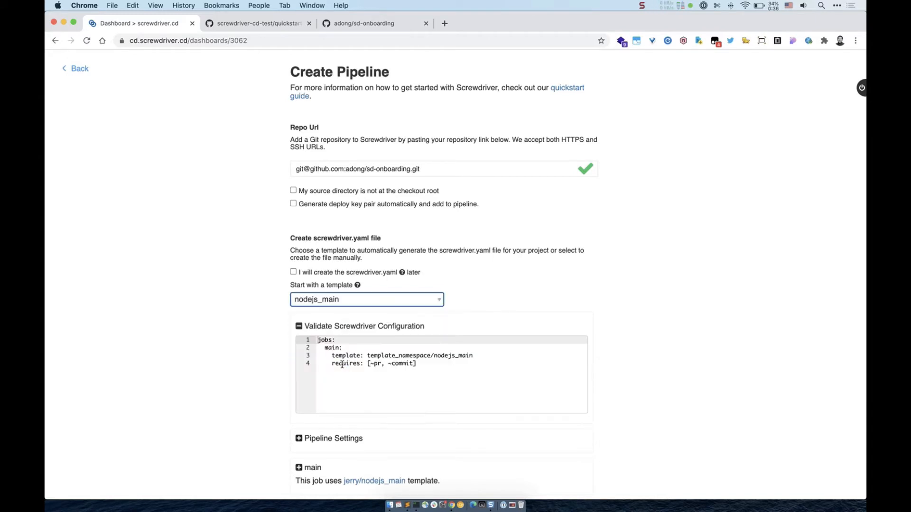
Step: Examine the generated screwdriver.yaml configuration, the pipeline settings with their workflow, and the details of the main job
{"action": "left_click", "coordinate": [441, 370]}
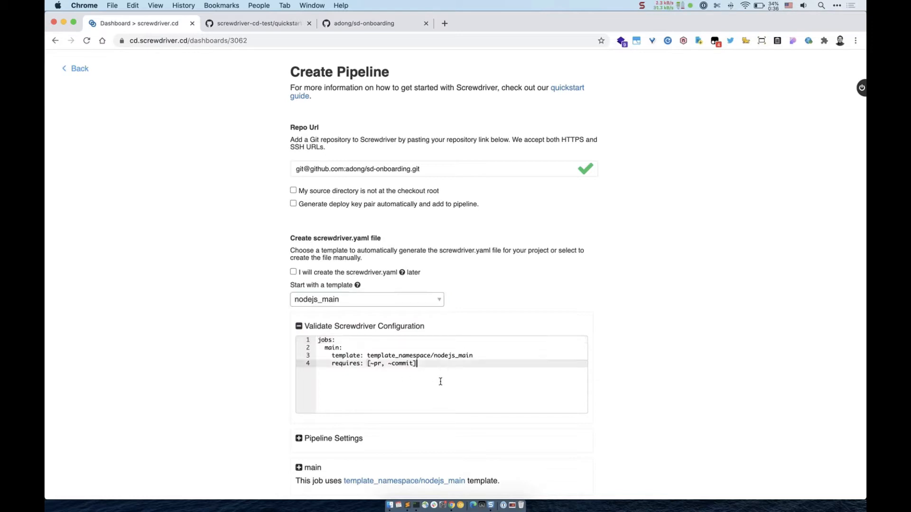
{"action": "scroll", "coordinate": [439, 375], "scroll_direction": "down", "scroll_amount": 3}
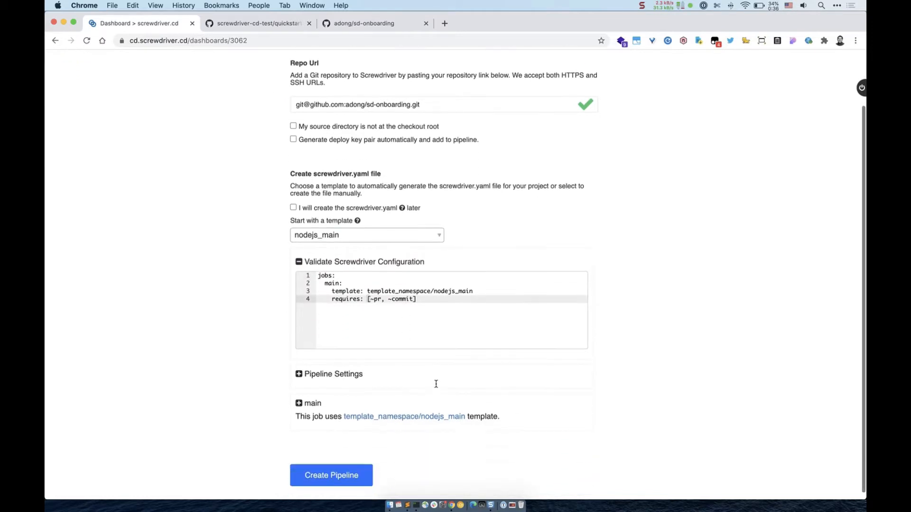
{"action": "left_click", "coordinate": [299, 368]}
{"action": "scroll", "coordinate": [276, 369], "scroll_direction": "down", "scroll_amount": 3}
{"action": "scroll", "coordinate": [275, 369], "scroll_direction": "down", "scroll_amount": 1}
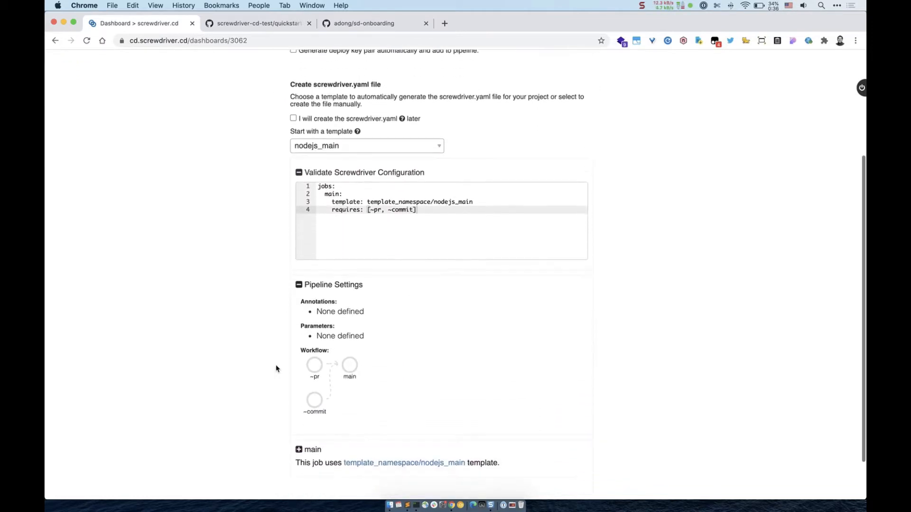
{"action": "scroll", "coordinate": [280, 368], "scroll_direction": "down", "scroll_amount": 2}
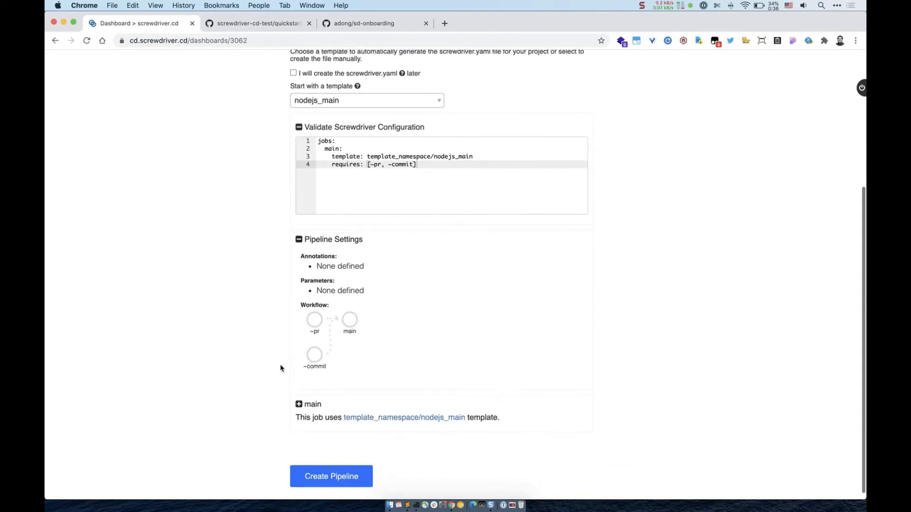
{"action": "left_click", "coordinate": [299, 405]}
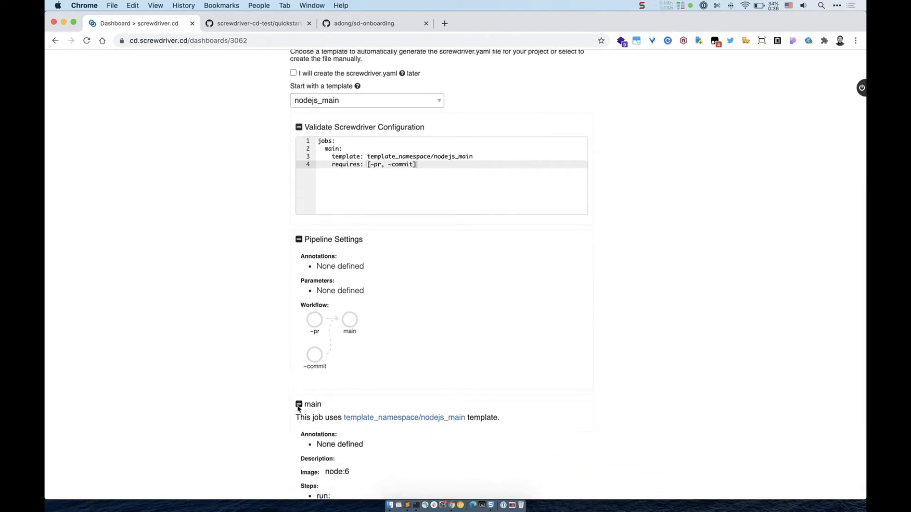
{"action": "scroll", "coordinate": [279, 405], "scroll_direction": "down", "scroll_amount": 6}
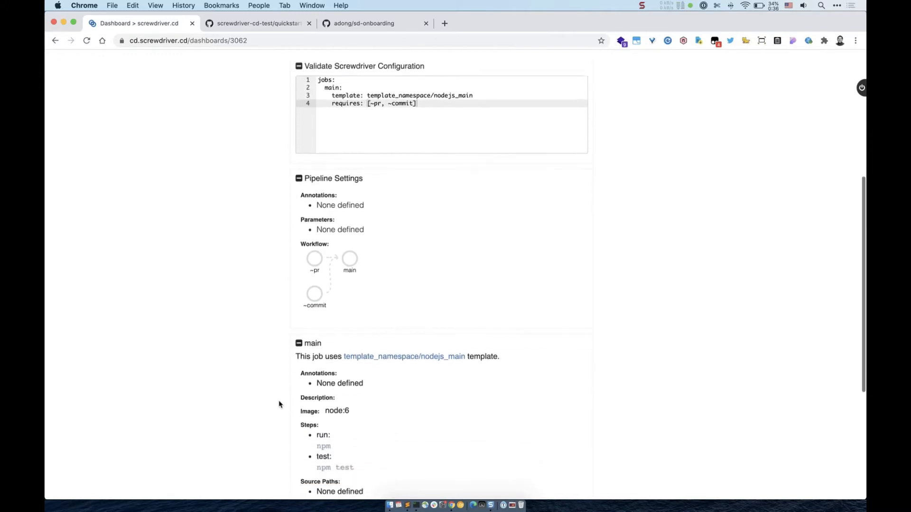
{"action": "scroll", "coordinate": [279, 404], "scroll_direction": "down", "scroll_amount": 3}
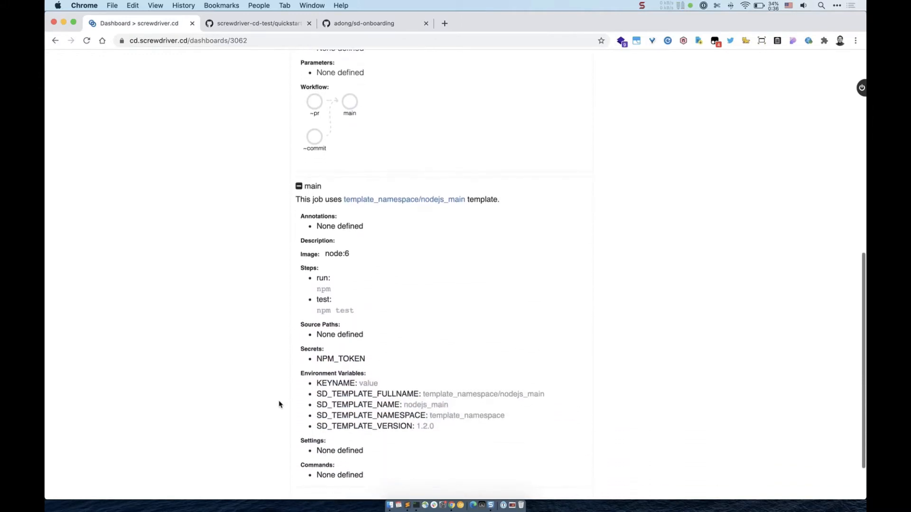
{"action": "scroll", "coordinate": [380, 410], "scroll_direction": "down", "scroll_amount": 2}
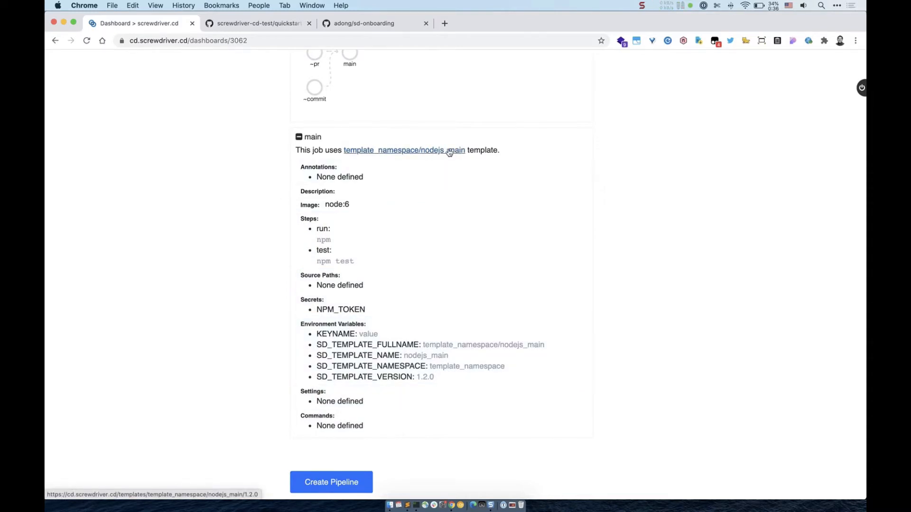
{"action": "scroll", "coordinate": [280, 313], "scroll_direction": "up", "scroll_amount": 3}
{"action": "scroll", "coordinate": [280, 313], "scroll_direction": "up", "scroll_amount": 5}
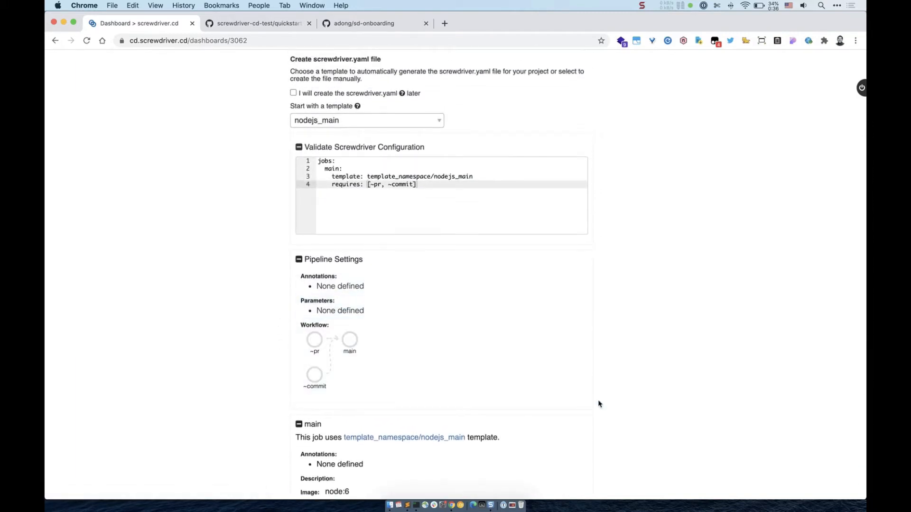
{"action": "scroll", "coordinate": [598, 400], "scroll_direction": "down", "scroll_amount": 8}
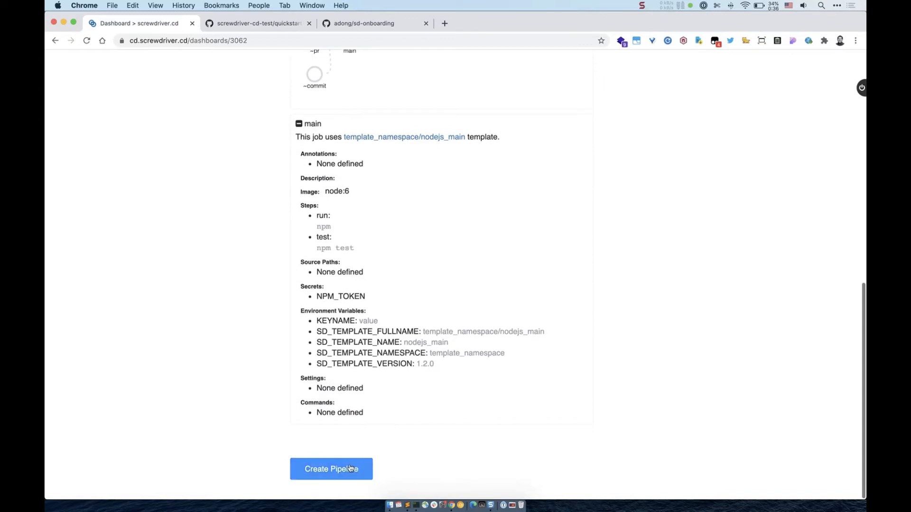
Step: Create the sd-onboarding pipeline from the completed form and view its new page
{"action": "left_click", "coordinate": [350, 469]}
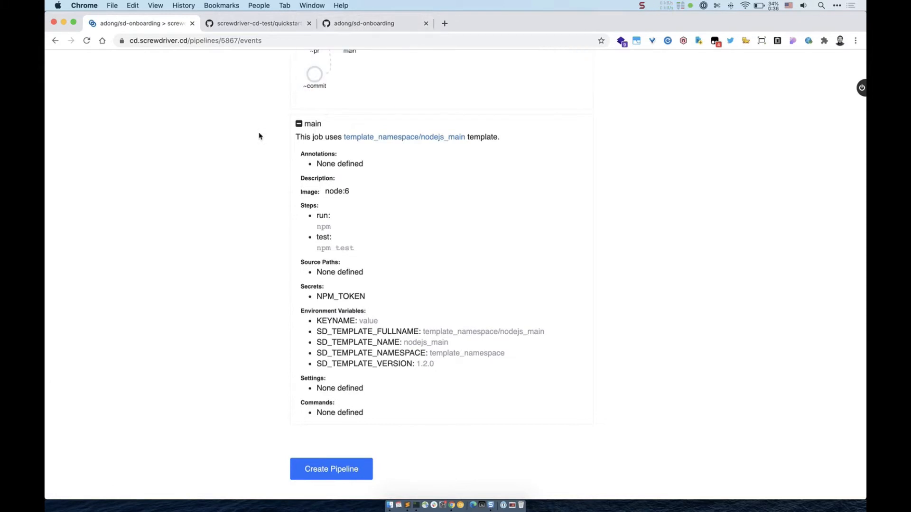
{"action": "scroll", "coordinate": [259, 136], "scroll_direction": "up", "scroll_amount": 10}
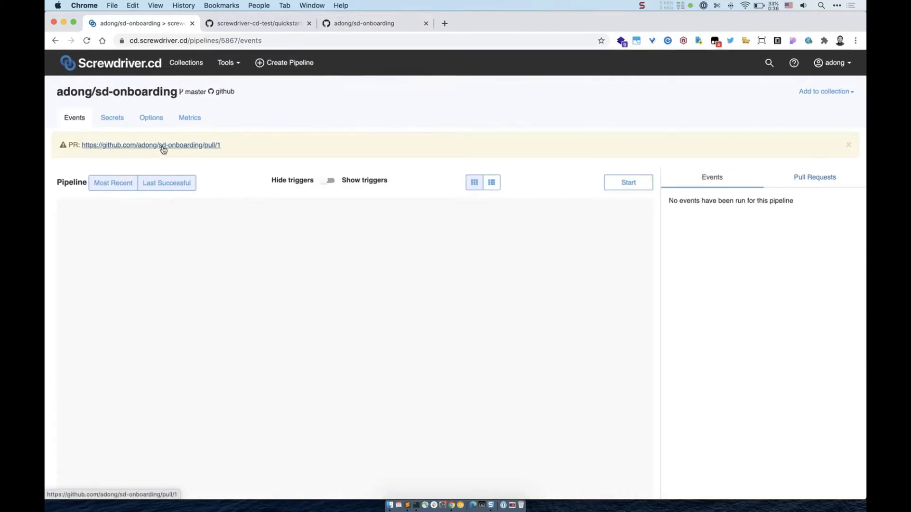
Step: Open the "Onboard to Screwdriver" pull request in the sd-onboarding GitHub repository and review its changed files
{"action": "left_click", "coordinate": [368, 23]}
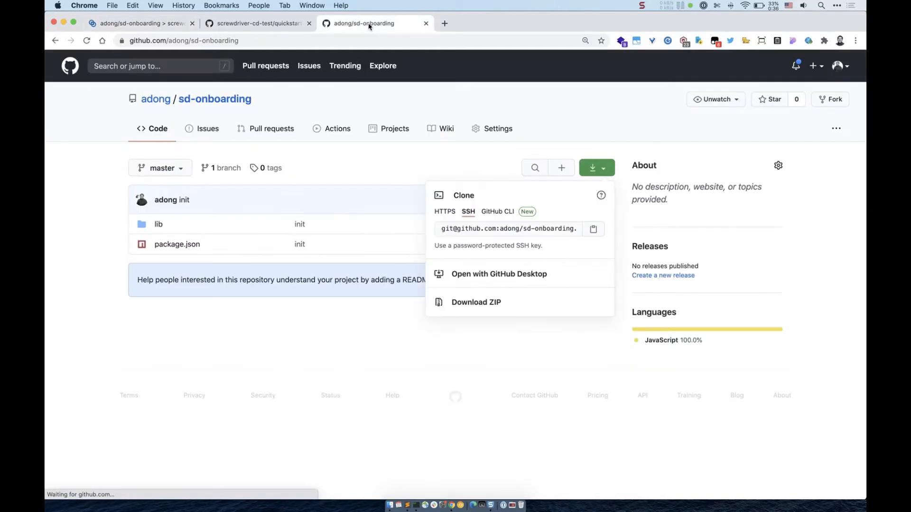
{"action": "left_click", "coordinate": [261, 137]}
{"action": "left_click", "coordinate": [263, 139]}
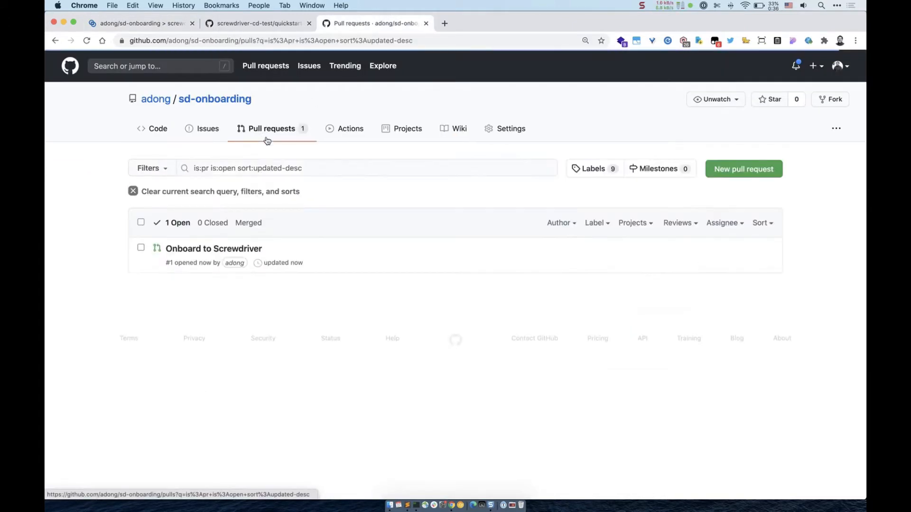
{"action": "left_click", "coordinate": [238, 248]}
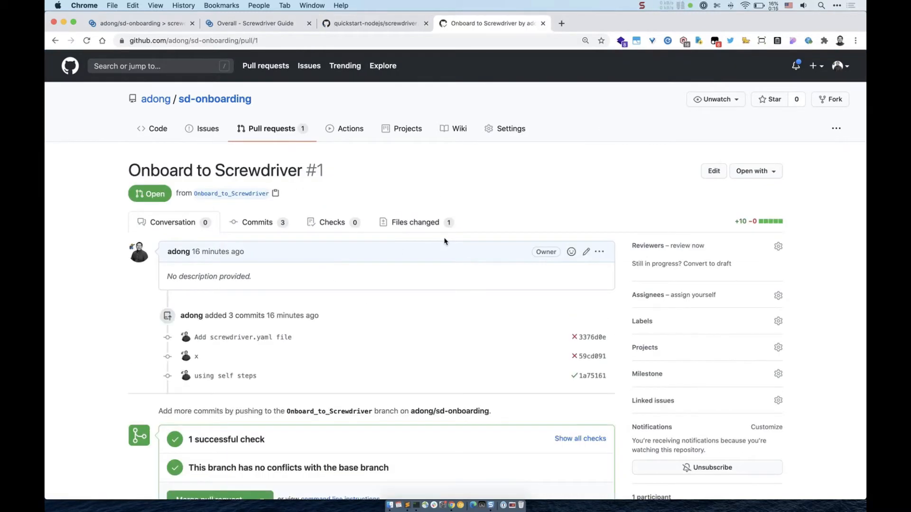
{"action": "left_click", "coordinate": [431, 229]}
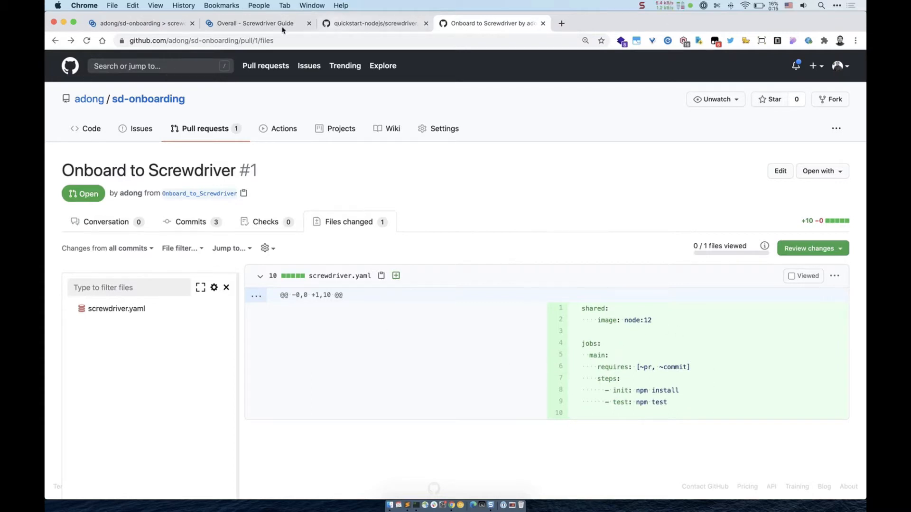
Step: Consult the Quickstart Guide beside Screwdriver's pipeline creation form and the Yaml Configuration page of the user guide
{"action": "left_click", "coordinate": [160, 26]}
{"action": "left_click", "coordinate": [266, 66]}
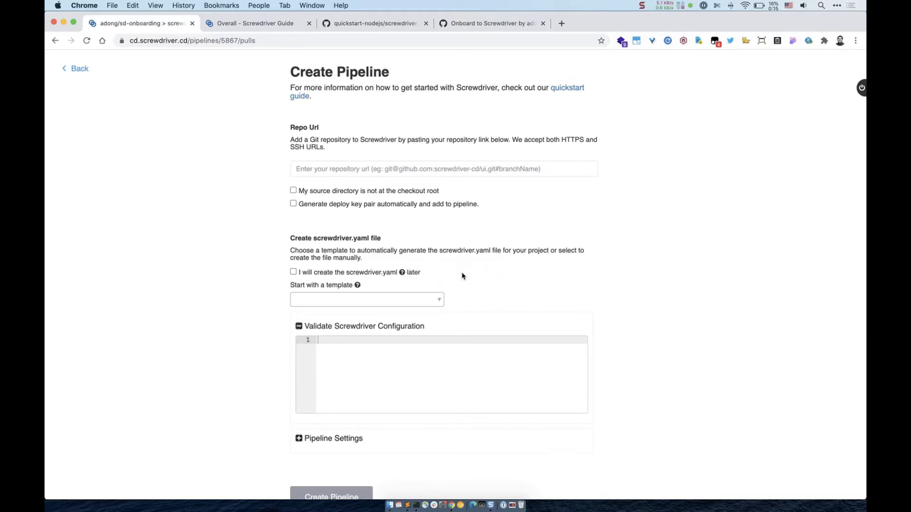
{"action": "mouse_move", "coordinate": [404, 274]}
{"action": "left_click", "coordinate": [860, 88]}
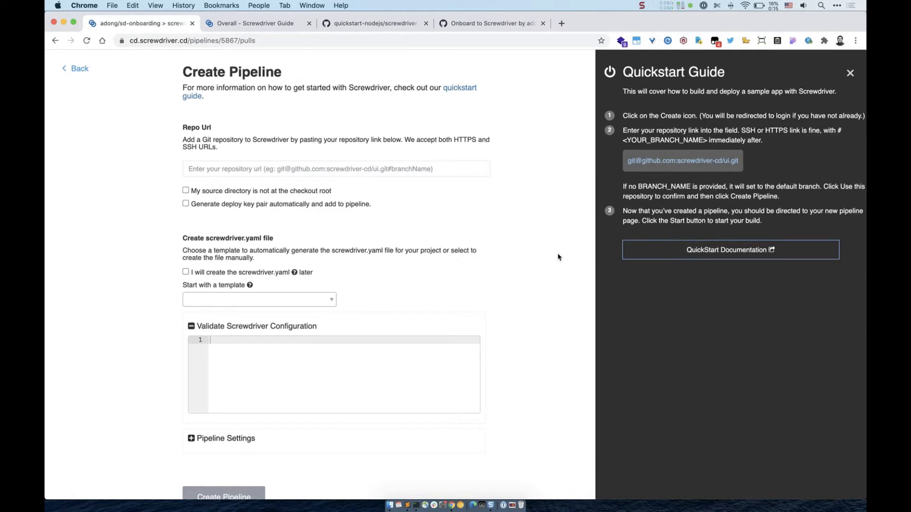
{"action": "left_click", "coordinate": [256, 24]}
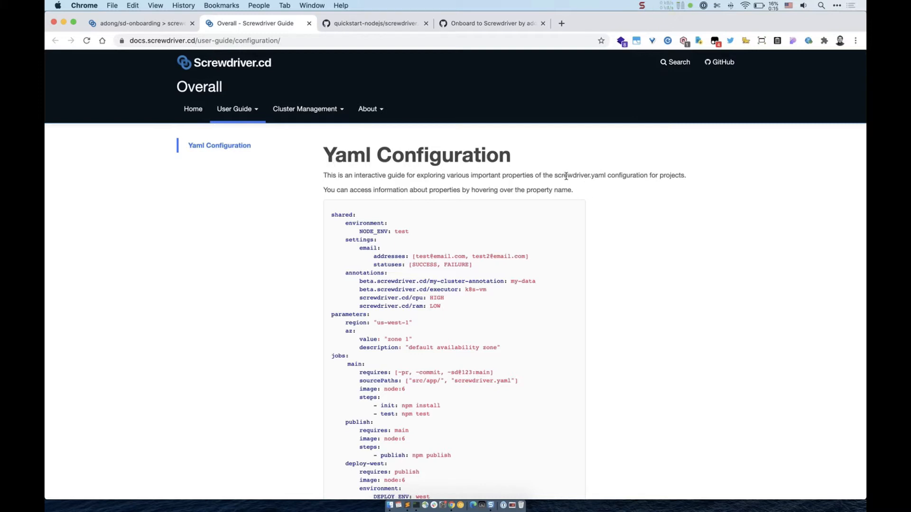
{"action": "left_click", "coordinate": [477, 29]}
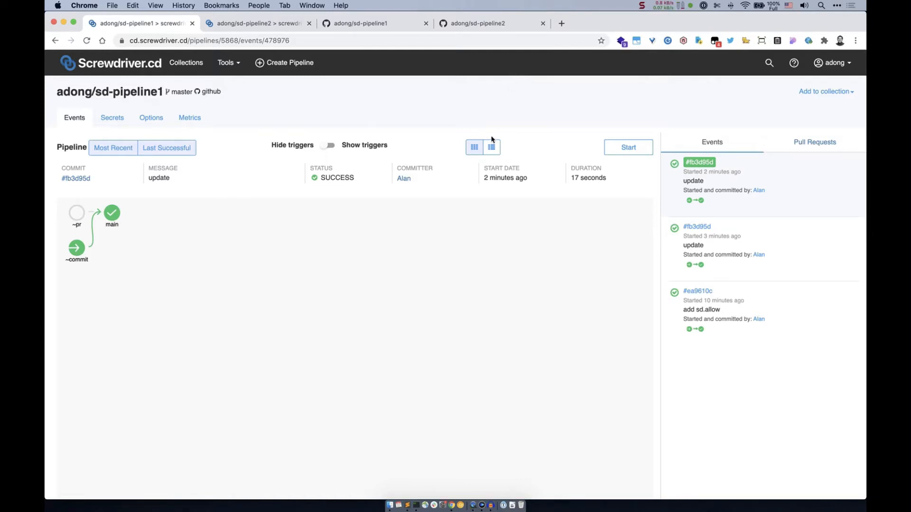
Step: Examine the sd-pipeline1 pipeline in Screwdriver and the main job in its repository's screwdriver.yaml
{"action": "left_click", "coordinate": [256, 24]}
{"action": "left_click", "coordinate": [152, 26]}
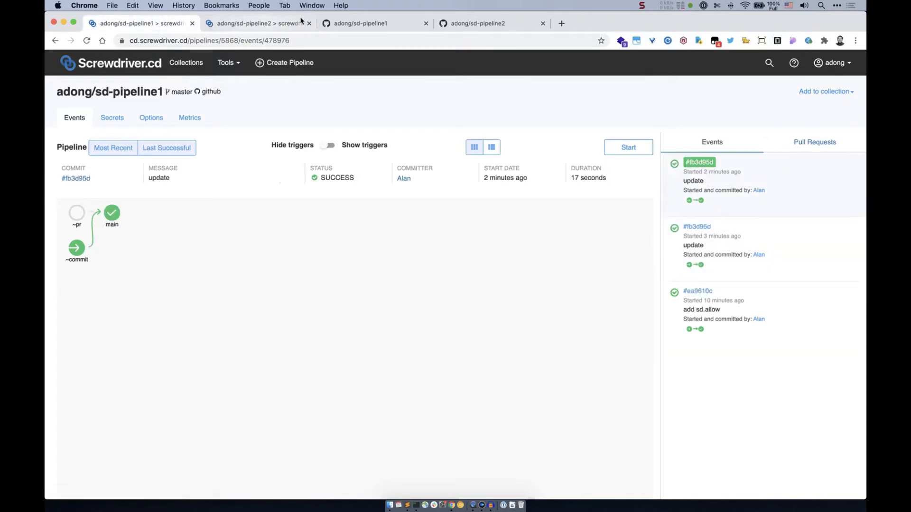
{"action": "left_click", "coordinate": [366, 24]}
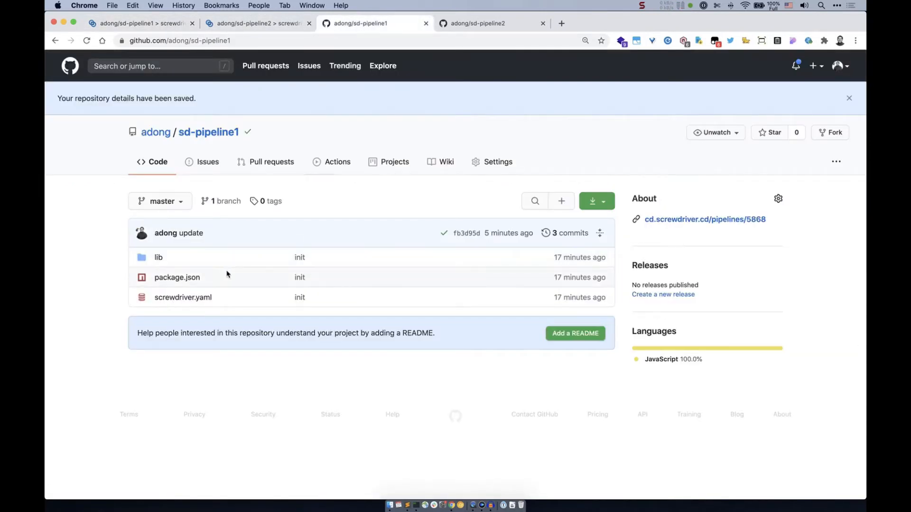
{"action": "left_click", "coordinate": [204, 299]}
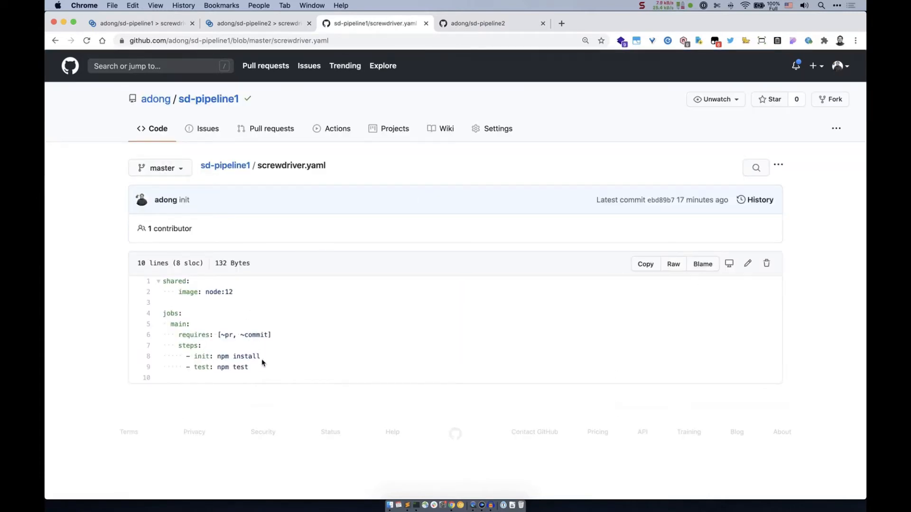
{"action": "left_click_drag", "start_coordinate": [170, 326], "coordinate": [193, 328]}
{"action": "left_click", "coordinate": [189, 325]}
Step: Compare the remote trigger of dependentJob in sd-pipeline2's screwdriver.yaml with the pipeline ID in sd-pipeline1's URL
{"action": "left_click", "coordinate": [471, 28]}
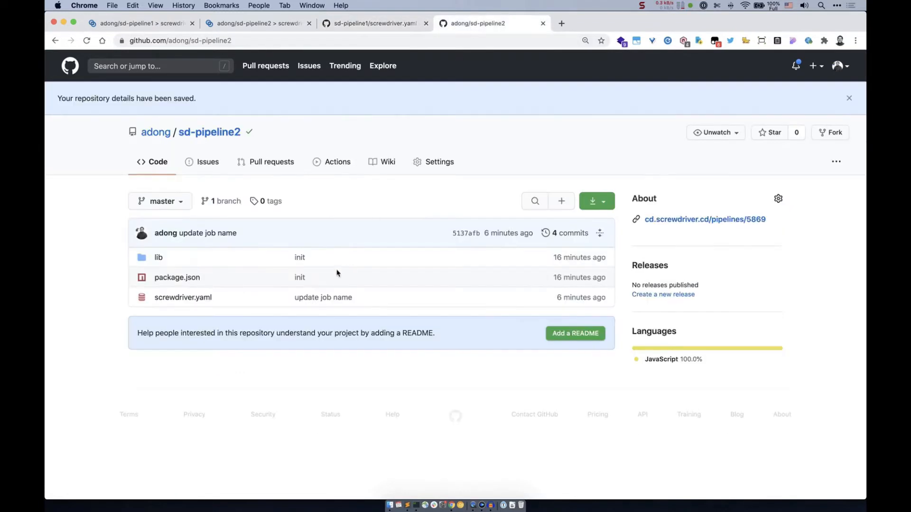
{"action": "left_click", "coordinate": [203, 297]}
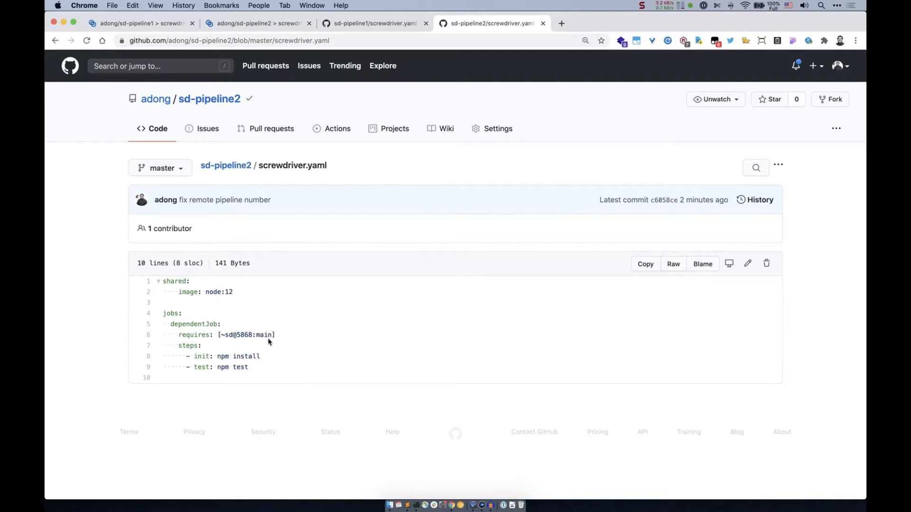
{"action": "left_click", "coordinate": [164, 28]}
{"action": "left_click", "coordinate": [208, 24]}
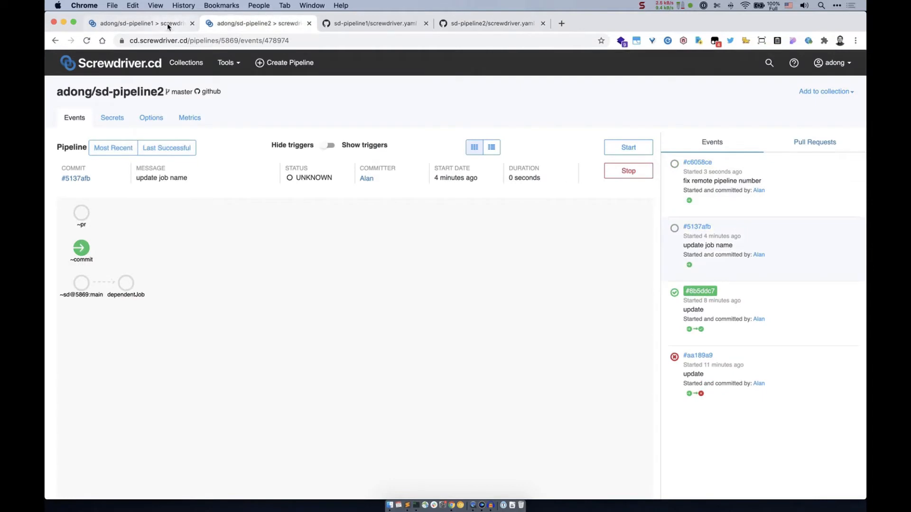
{"action": "left_click", "coordinate": [173, 27]}
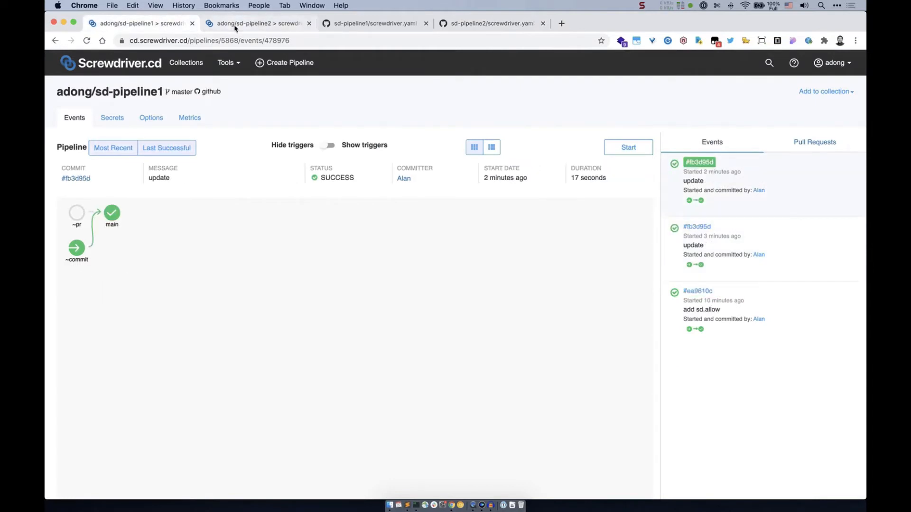
{"action": "left_click", "coordinate": [227, 40]}
{"action": "left_click", "coordinate": [255, 42]}
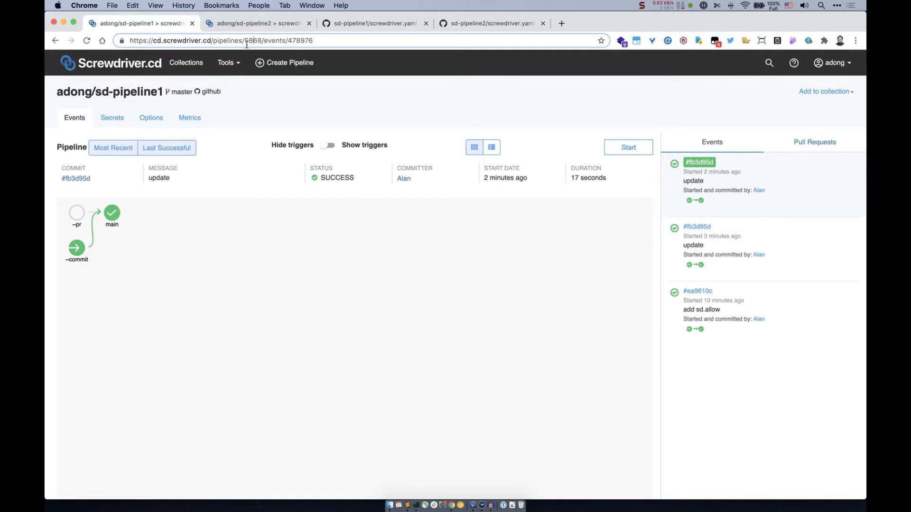
{"action": "left_click", "coordinate": [484, 24]}
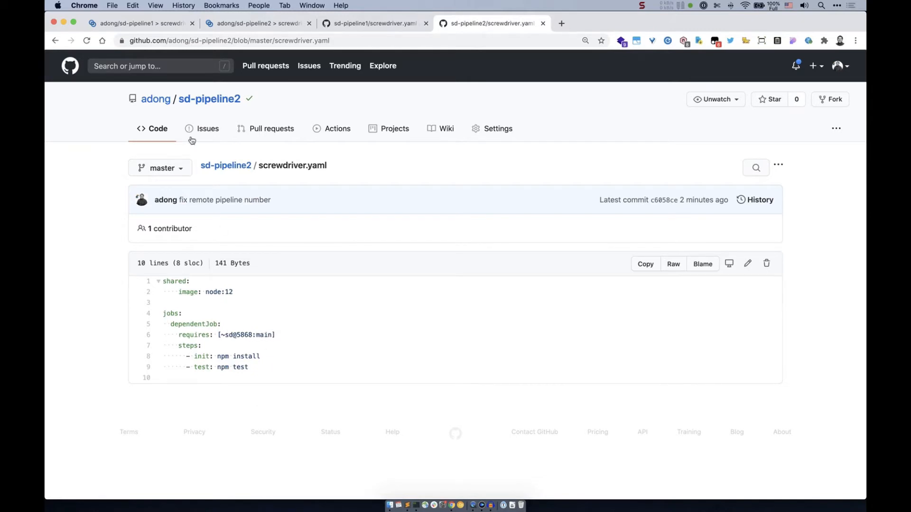
Step: Start a new run of sd-pipeline1 and open the build details of its main job
{"action": "left_click", "coordinate": [154, 26]}
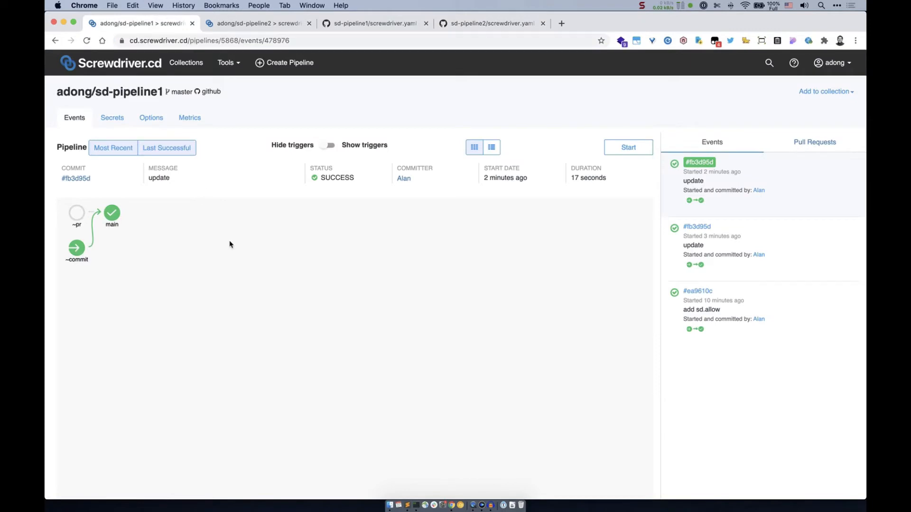
{"action": "left_click", "coordinate": [629, 147]}
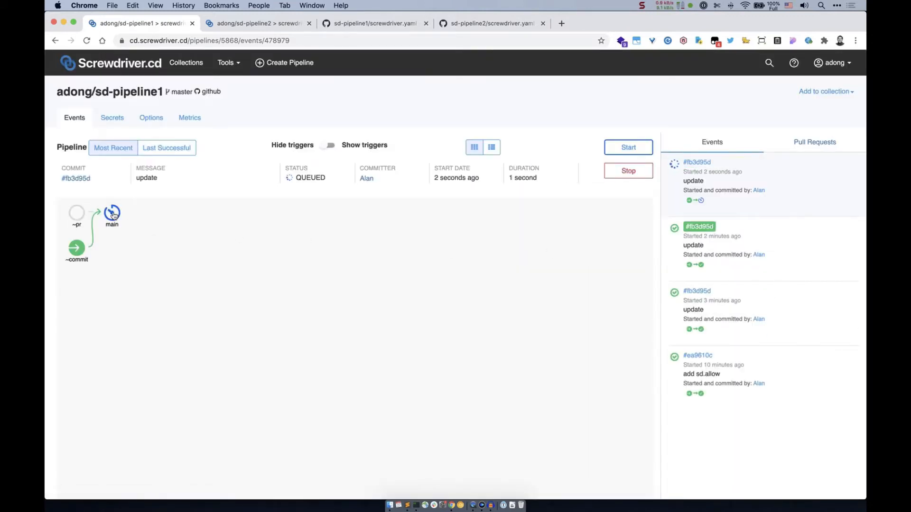
{"action": "left_click", "coordinate": [113, 215]}
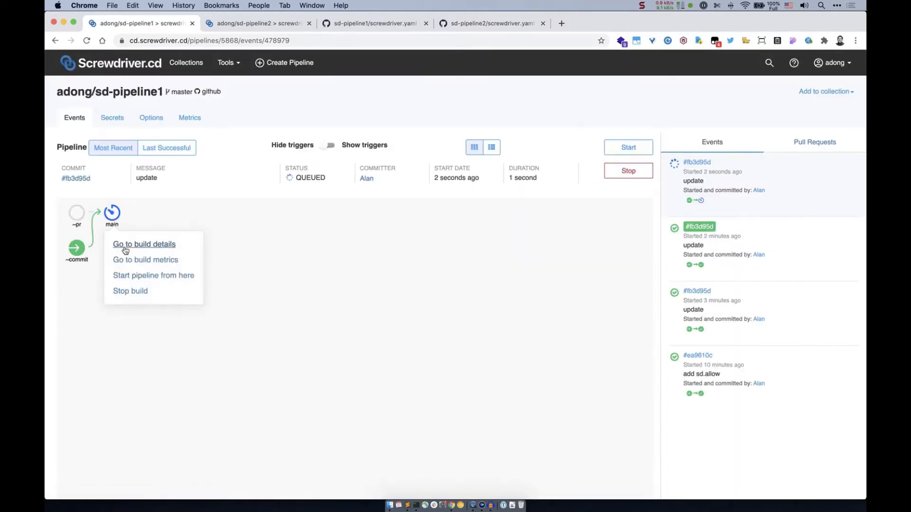
{"action": "left_click", "coordinate": [126, 245]}
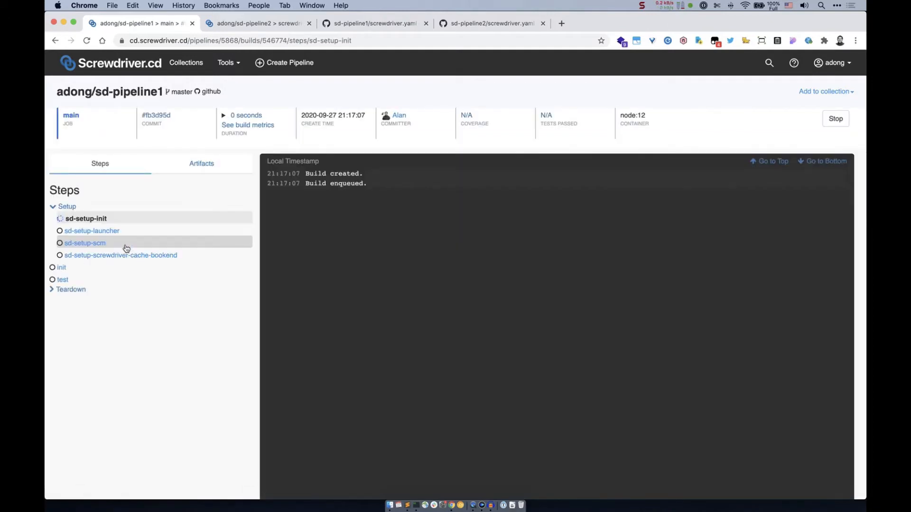
Step: Follow the main build of sd-pipeline1, return to its events, and refresh sd-pipeline2's page to check for a triggered event
{"action": "left_click", "coordinate": [252, 24]}
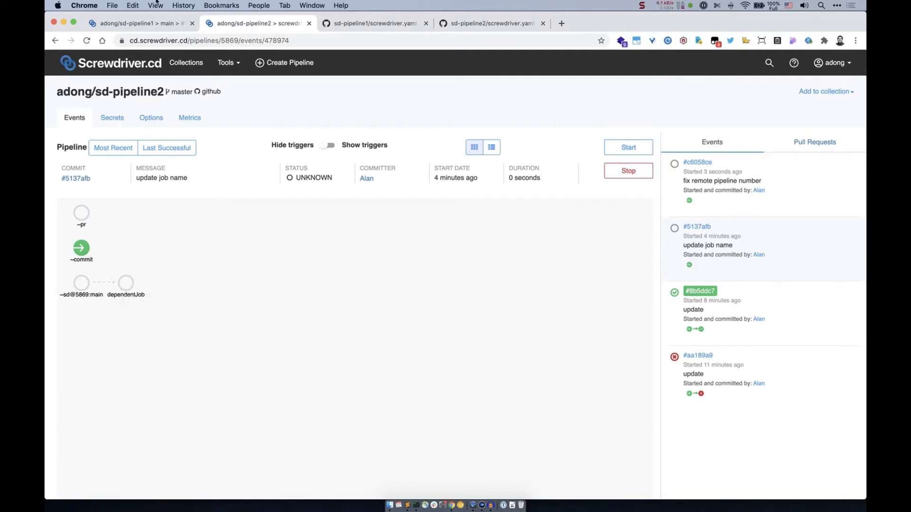
{"action": "left_click", "coordinate": [152, 27]}
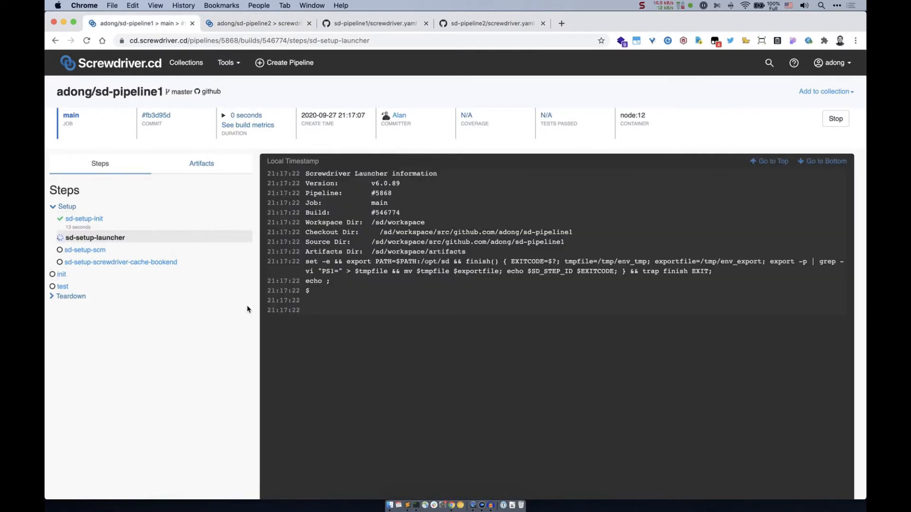
{"action": "left_click", "coordinate": [135, 97]}
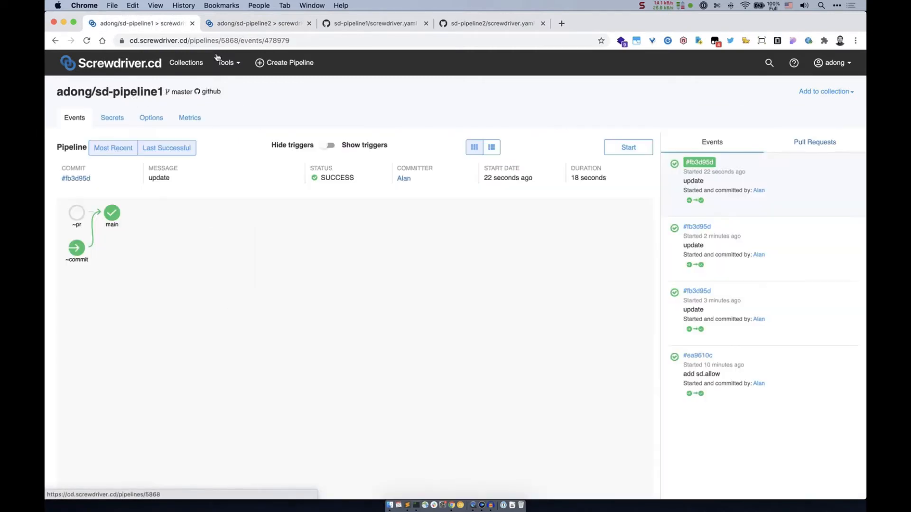
{"action": "left_click", "coordinate": [246, 23]}
{"action": "left_click", "coordinate": [734, 189]}
{"action": "left_click", "coordinate": [86, 41]}
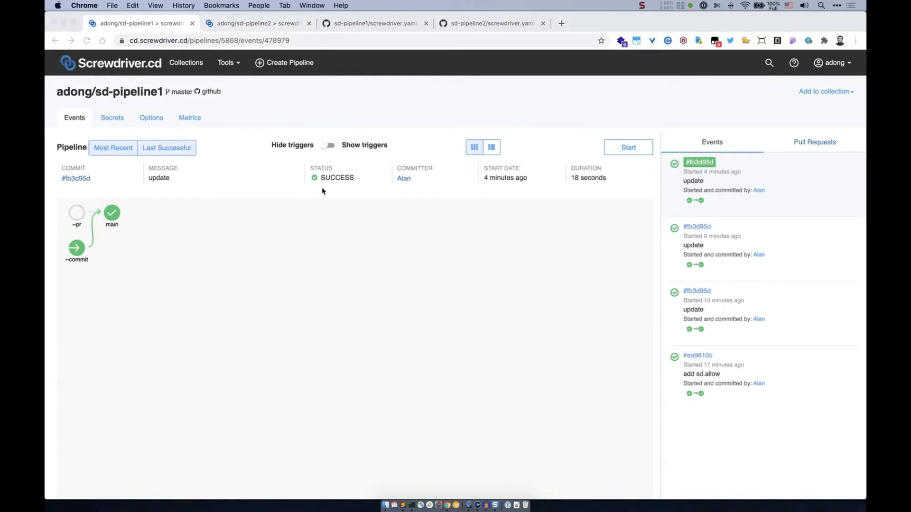
Step: Turn on the display of triggers in sd-pipeline1's workflow graph
{"action": "left_click", "coordinate": [327, 147]}
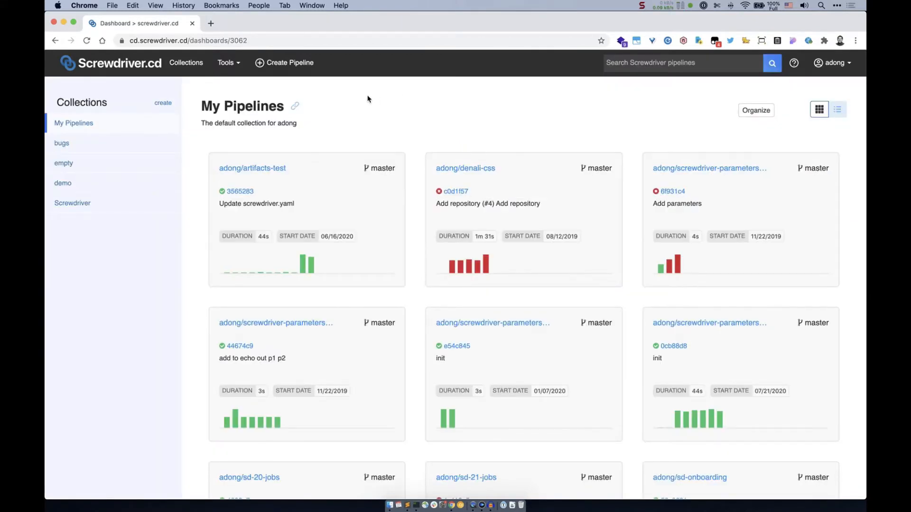
Step: Review the available tools, help resources and account options from the My Pipelines dashboard
{"action": "left_click", "coordinate": [233, 65]}
{"action": "left_click", "coordinate": [797, 70]}
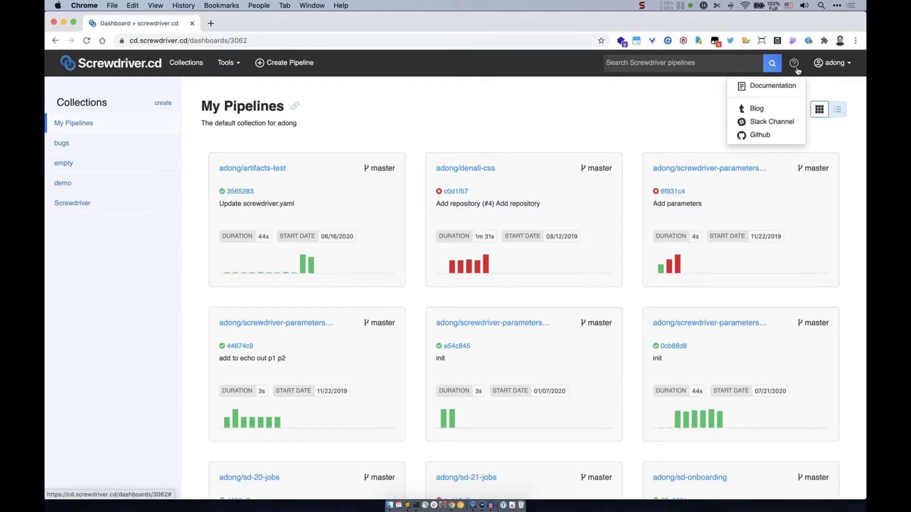
{"action": "left_click", "coordinate": [824, 66]}
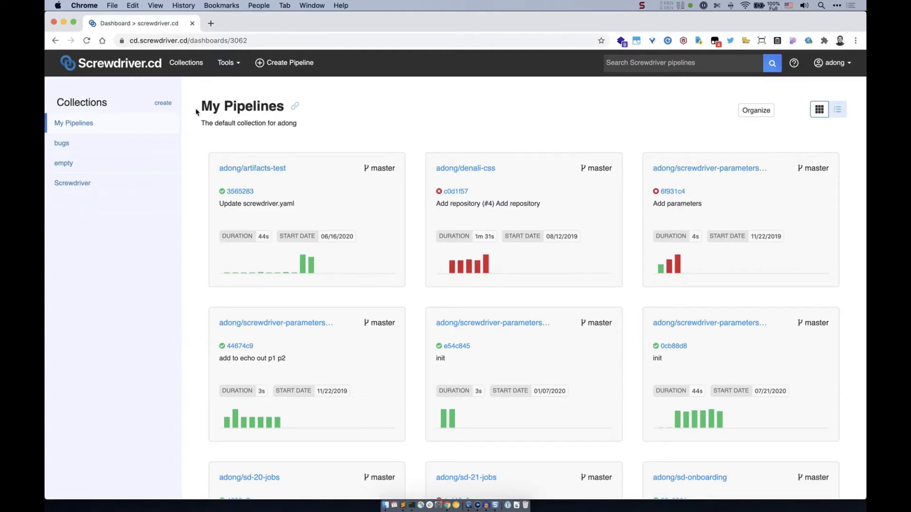
Step: Create a collection named Demo with the description "Demo Purpose" and open it
{"action": "left_click", "coordinate": [165, 104]}
{"action": "left_click", "coordinate": [359, 139]}
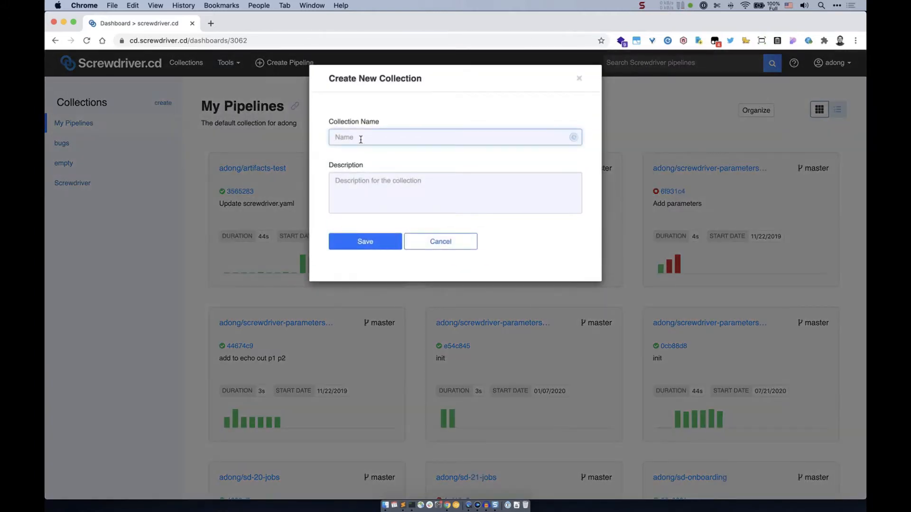
{"action": "type", "text": "Demo"}
{"action": "key", "text": "Tab"}
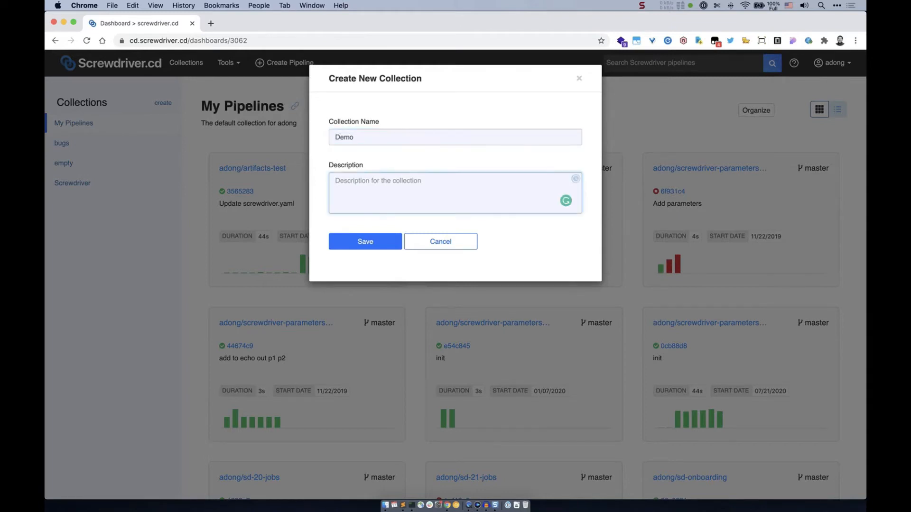
{"action": "type", "text": "Demo Purpose"}
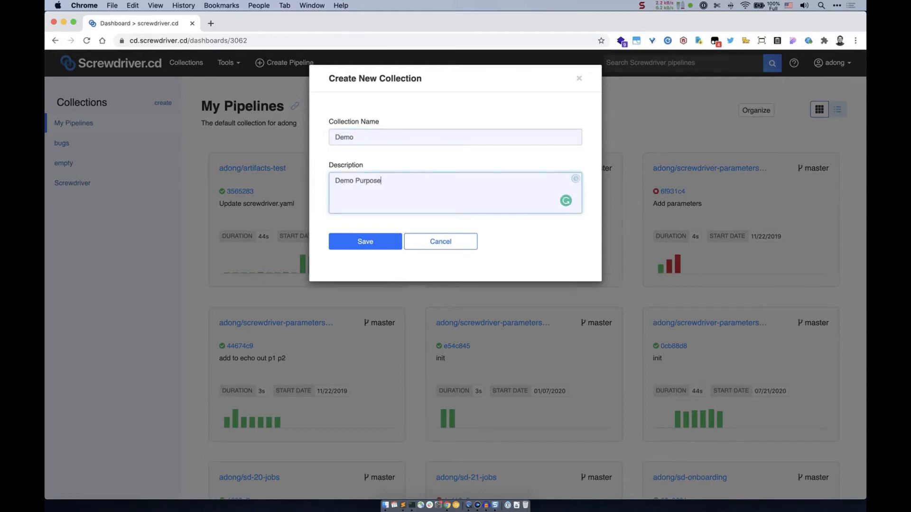
{"action": "left_click", "coordinate": [355, 241]}
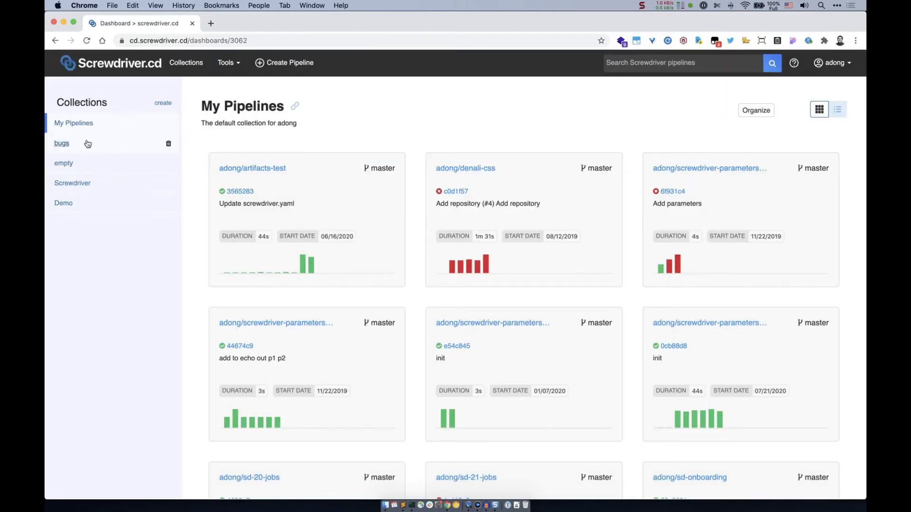
{"action": "left_click", "coordinate": [75, 202]}
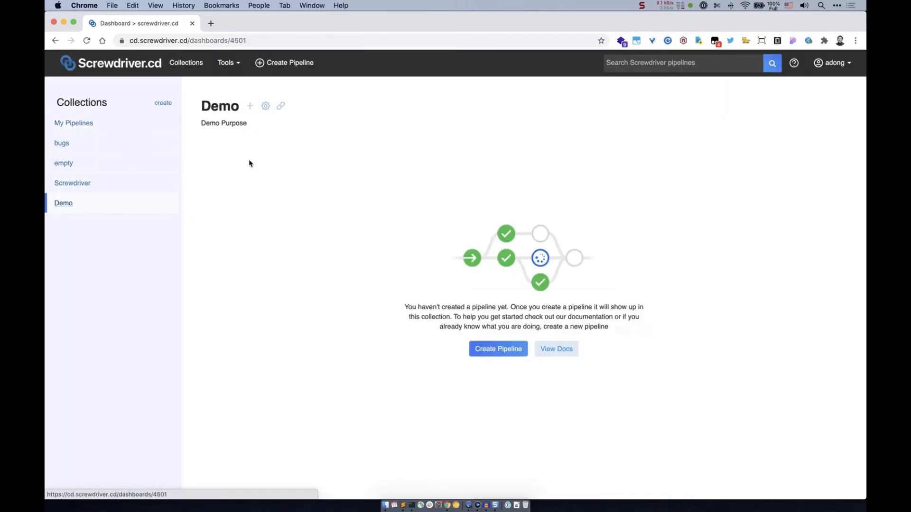
Step: Search for sd-pipeline and add sd-pipeline1 and sd-pipeline2 to the Demo collection
{"action": "left_click", "coordinate": [250, 107]}
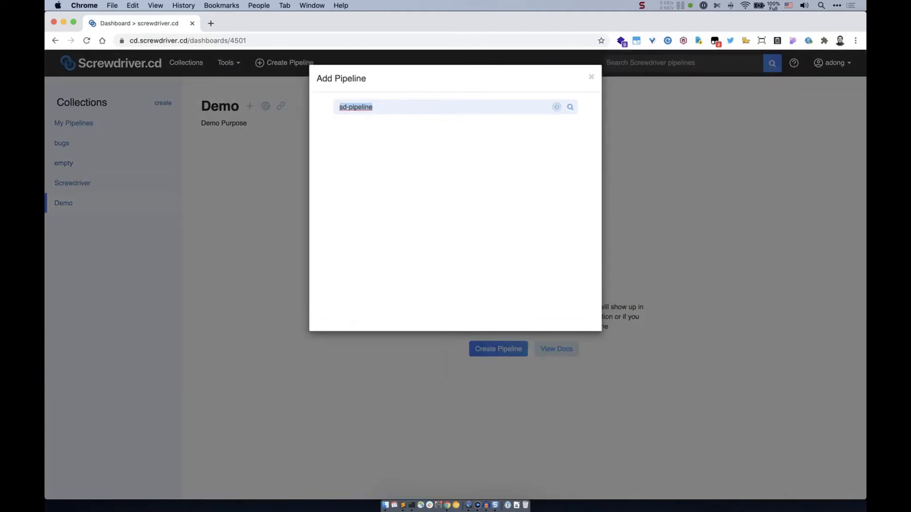
{"action": "left_click", "coordinate": [570, 107]}
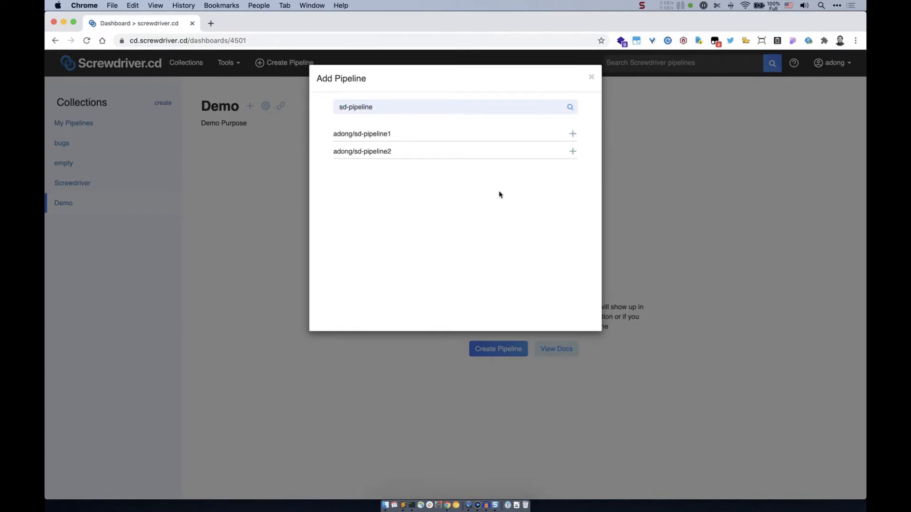
{"action": "left_click", "coordinate": [574, 138]}
{"action": "left_click", "coordinate": [574, 138]}
{"action": "left_click", "coordinate": [590, 77]}
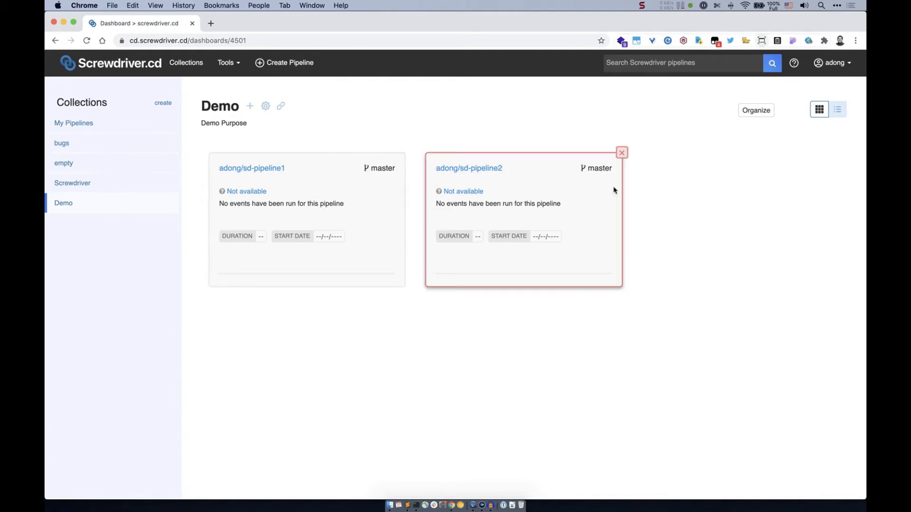
Step: Remove sd-pipeline2 from the Demo collection and briefly view the dialog for adding pipelines
{"action": "left_click", "coordinate": [622, 153]}
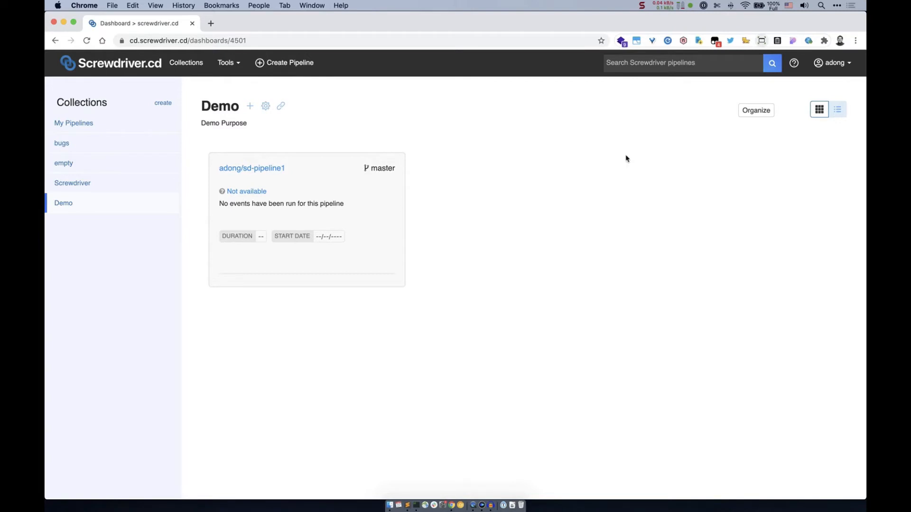
{"action": "left_click", "coordinate": [250, 106]}
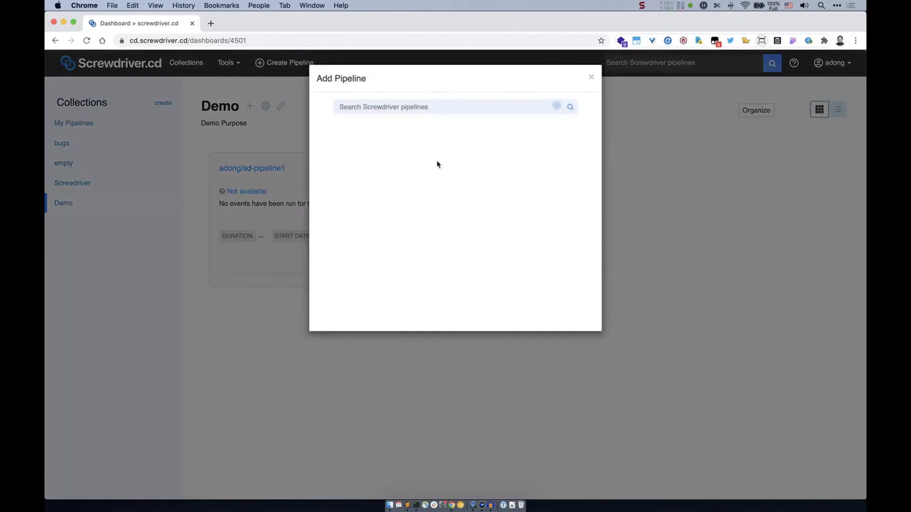
{"action": "left_click", "coordinate": [592, 77]}
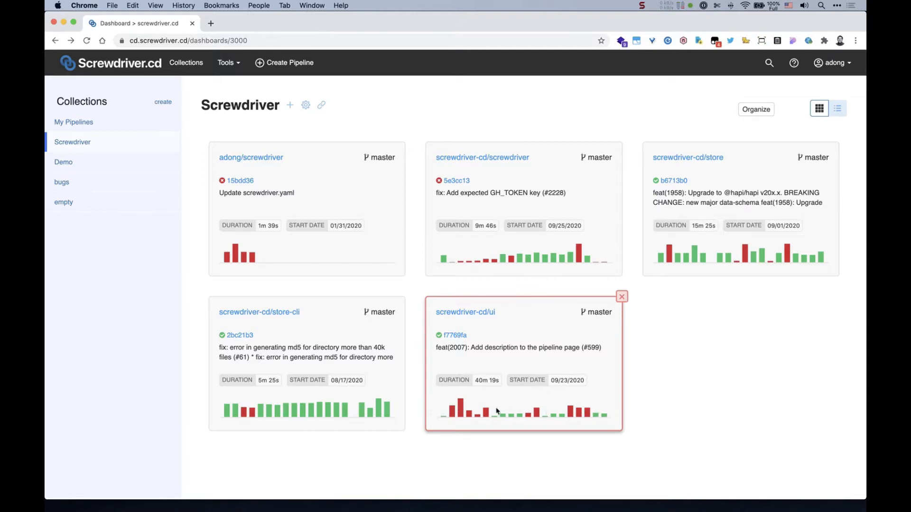
Step: Examine the screwdriver-cd/ui pipeline's metrics over one month, comparing successful events only with all events
{"action": "left_click", "coordinate": [470, 317]}
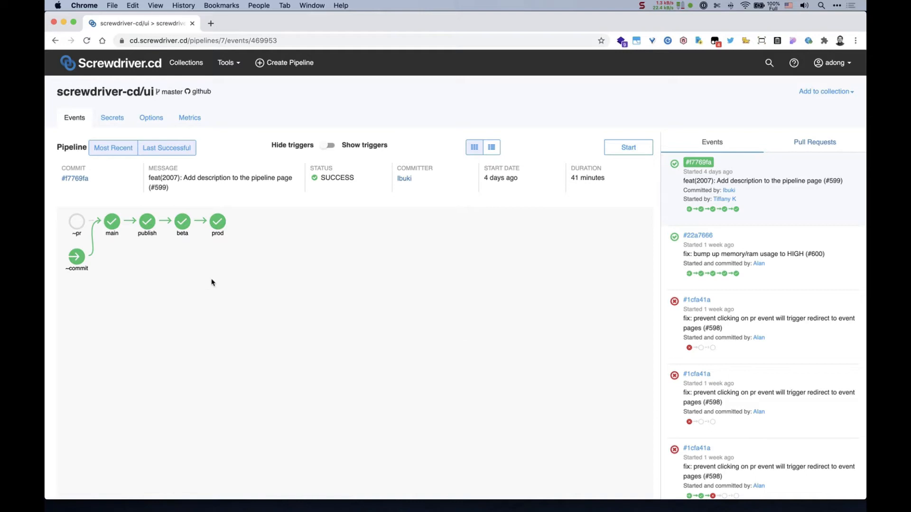
{"action": "left_click", "coordinate": [197, 123]}
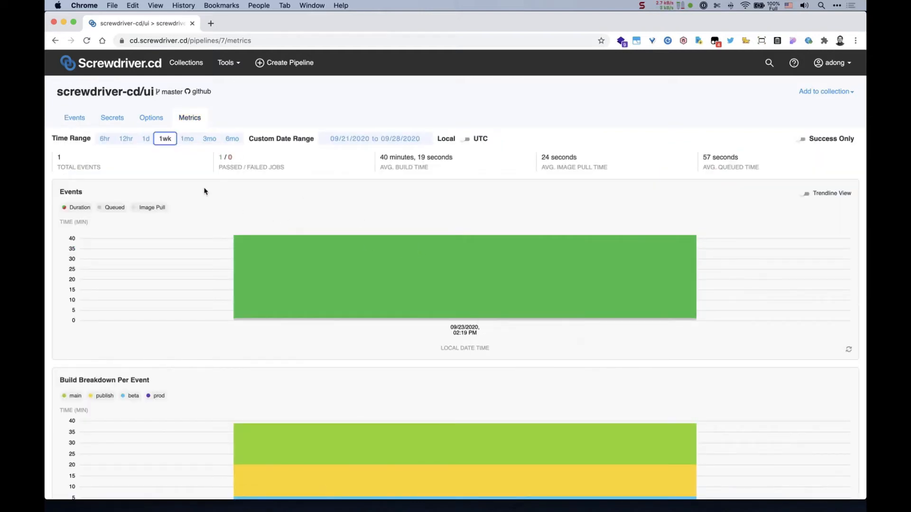
{"action": "left_click", "coordinate": [187, 139]}
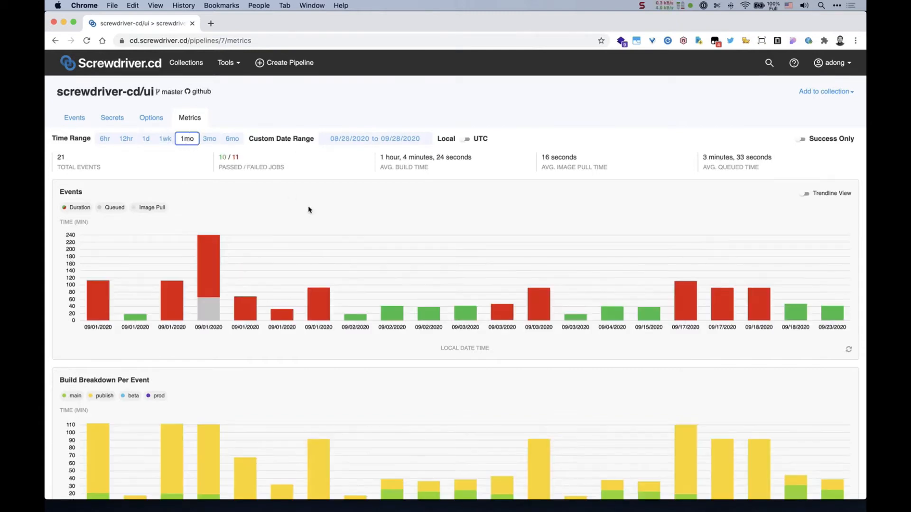
{"action": "left_click", "coordinate": [801, 140]}
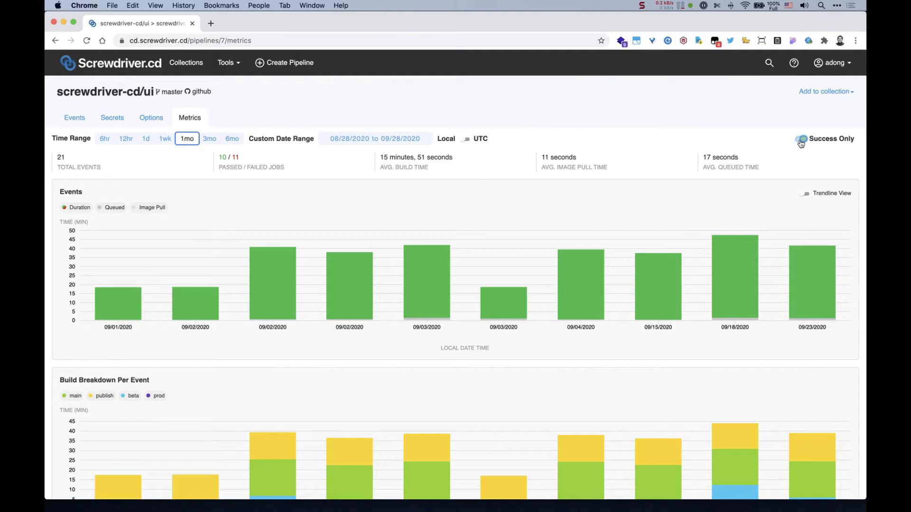
{"action": "left_click", "coordinate": [800, 140]}
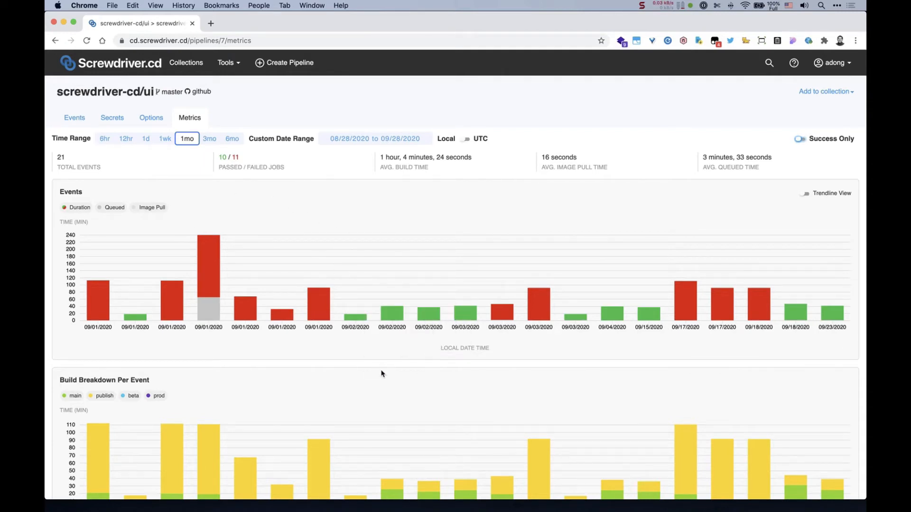
Step: Examine the step breakdown per build for the publish job, toggling the sd-setup-scm series off and on
{"action": "scroll", "coordinate": [379, 372], "scroll_direction": "down", "scroll_amount": 3}
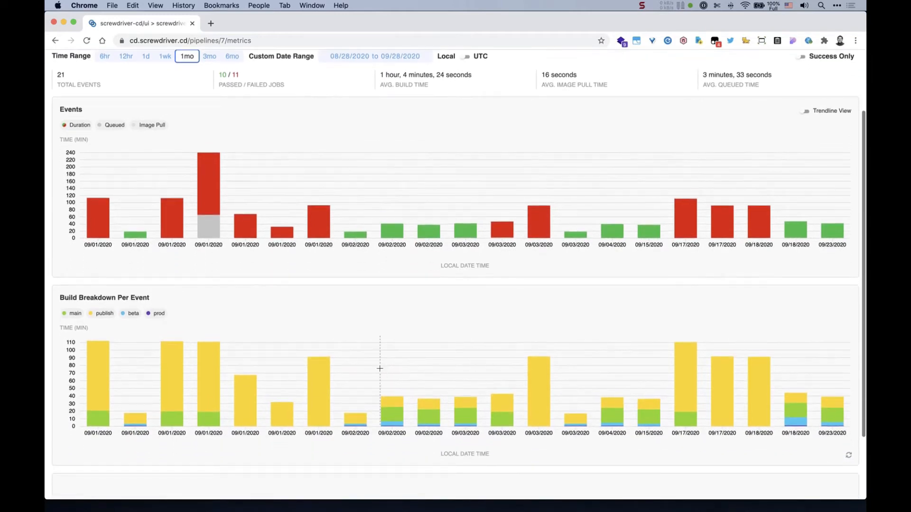
{"action": "scroll", "coordinate": [380, 370], "scroll_direction": "down", "scroll_amount": 3}
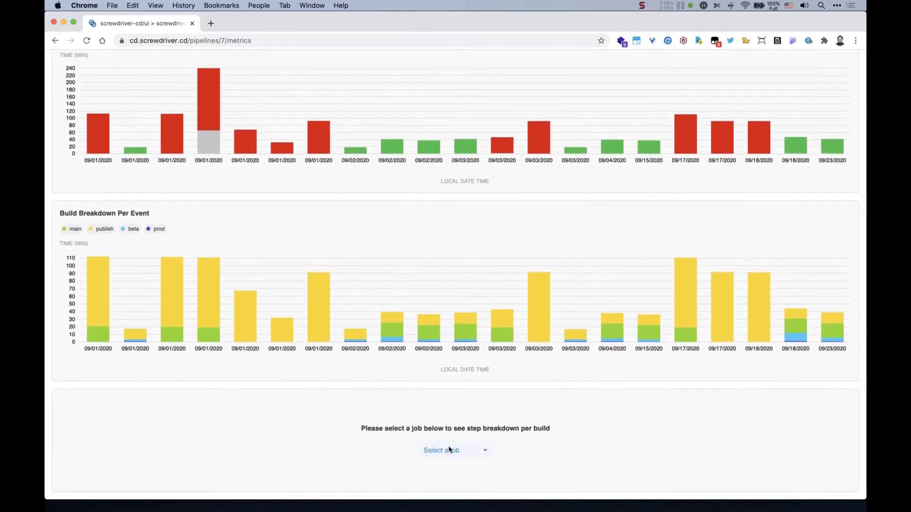
{"action": "left_click", "coordinate": [459, 452]}
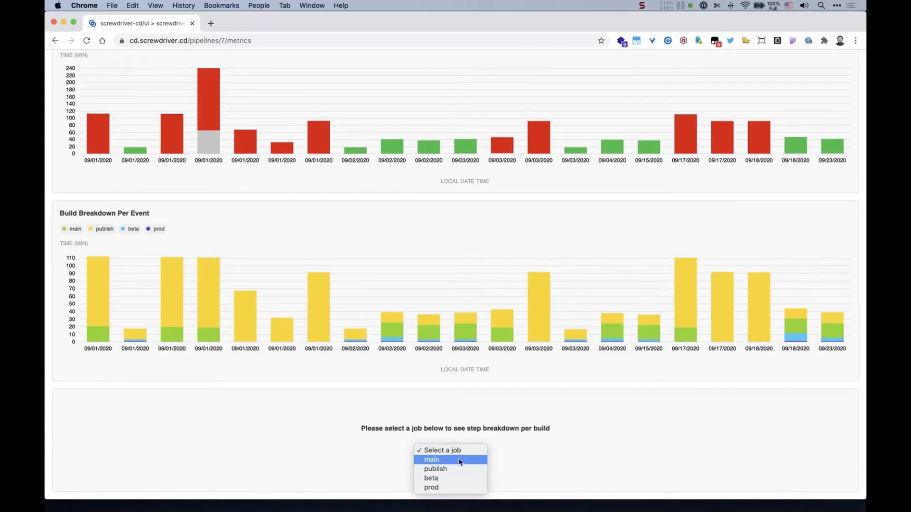
{"action": "left_click", "coordinate": [458, 469]}
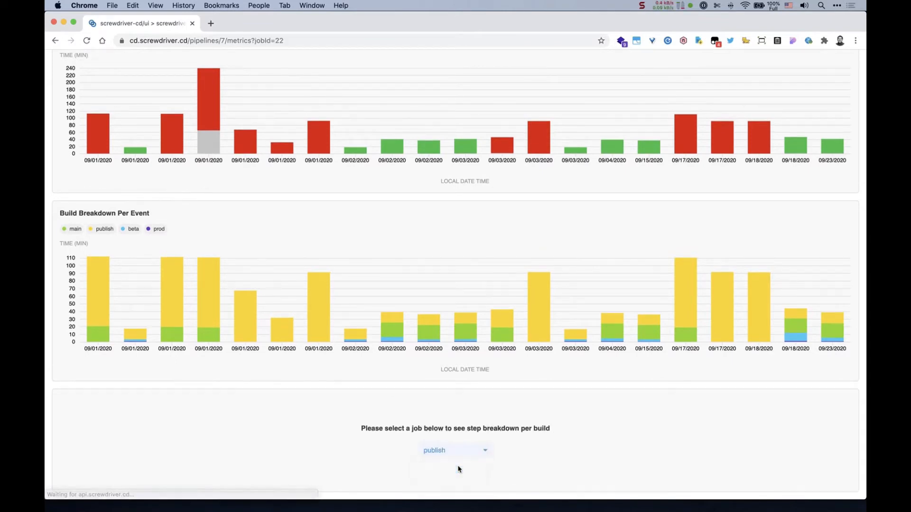
{"action": "scroll", "coordinate": [376, 409], "scroll_direction": "down", "scroll_amount": 4}
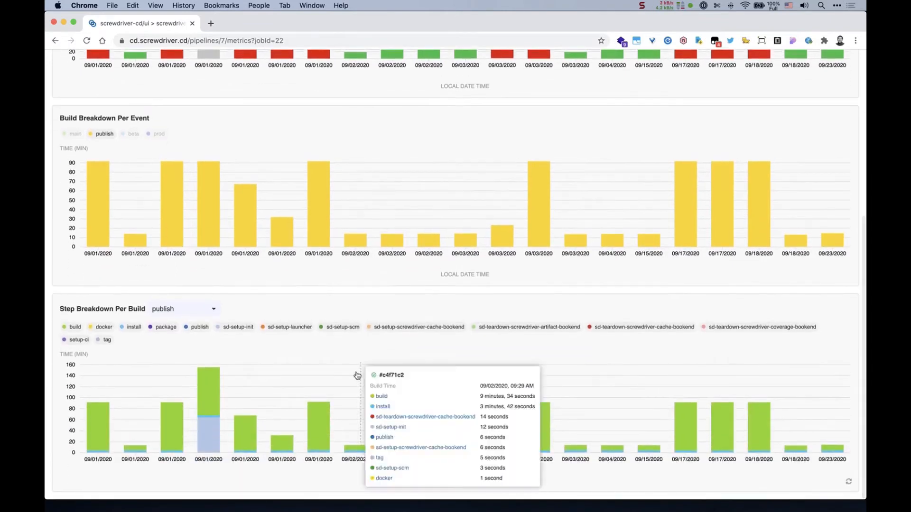
{"action": "left_click", "coordinate": [345, 332]}
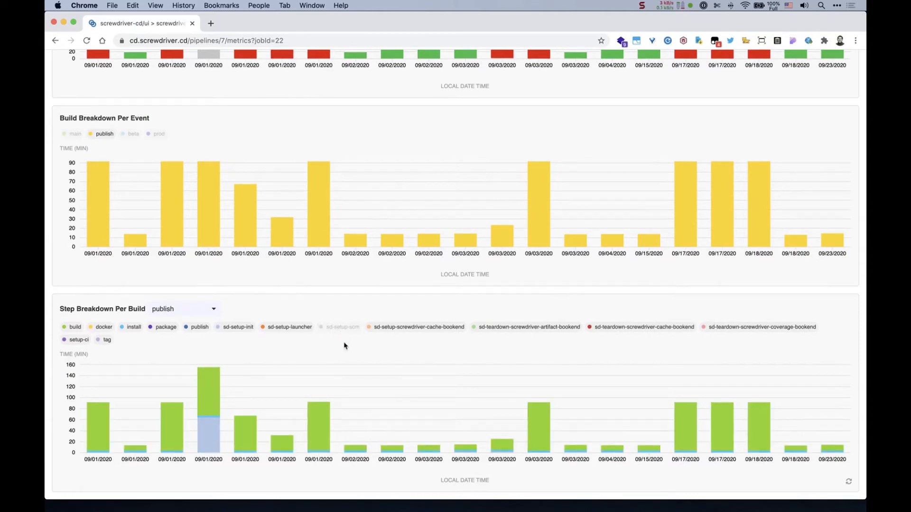
{"action": "left_click", "coordinate": [345, 329]}
{"action": "scroll", "coordinate": [850, 349], "scroll_direction": "up", "scroll_amount": 1}
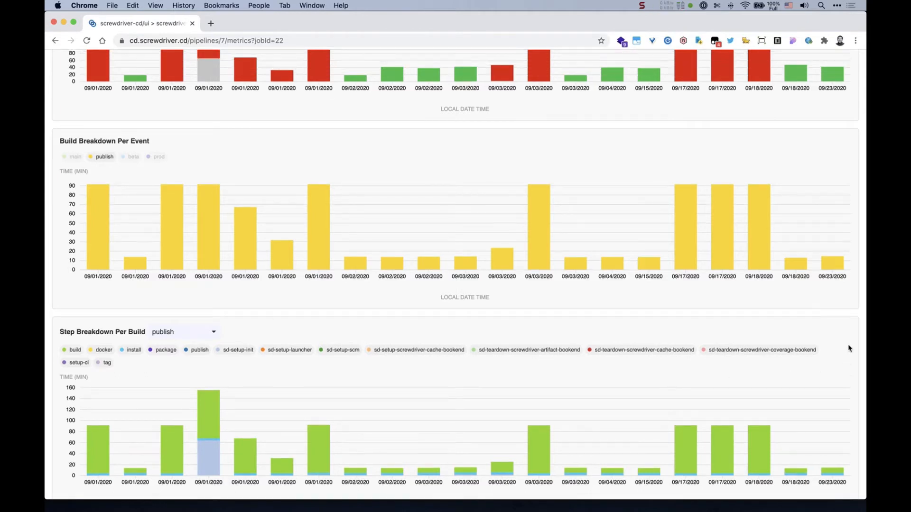
{"action": "scroll", "coordinate": [849, 348], "scroll_direction": "up", "scroll_amount": 5}
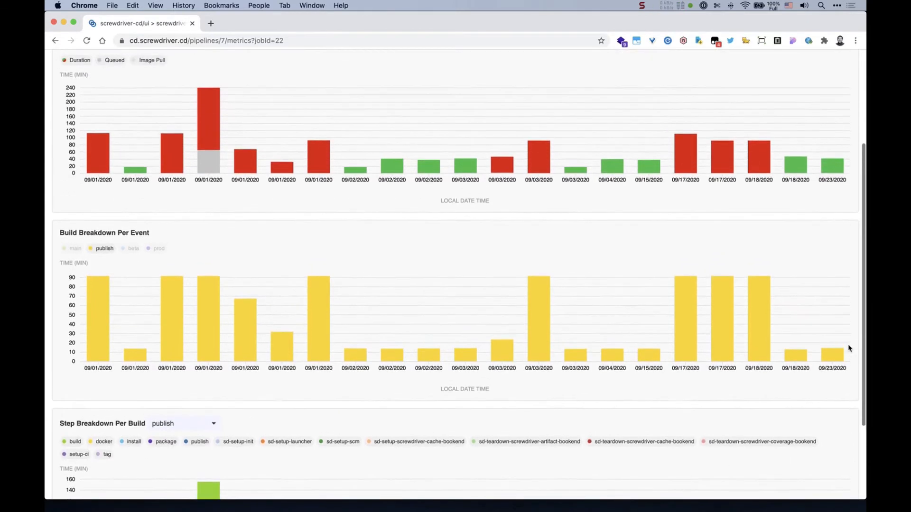
{"action": "scroll", "coordinate": [848, 344], "scroll_direction": "up", "scroll_amount": 4}
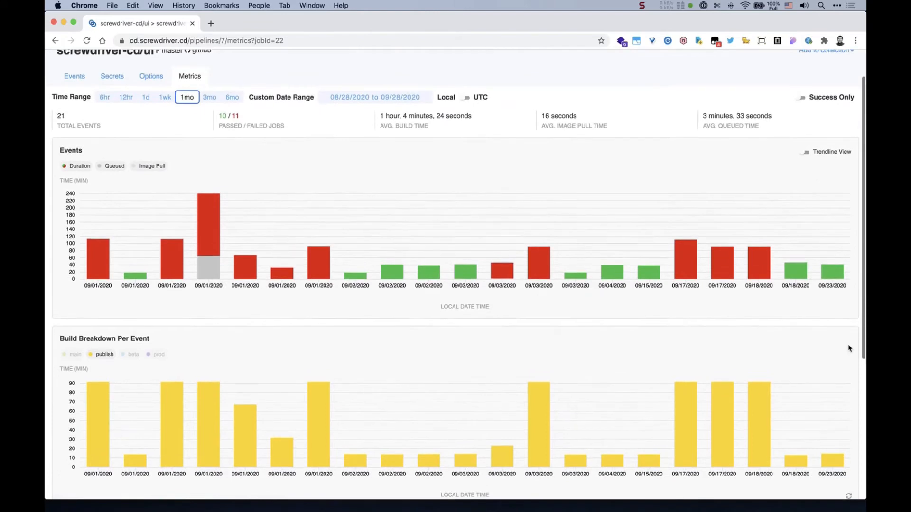
{"action": "scroll", "coordinate": [850, 348], "scroll_direction": "up", "scroll_amount": 2}
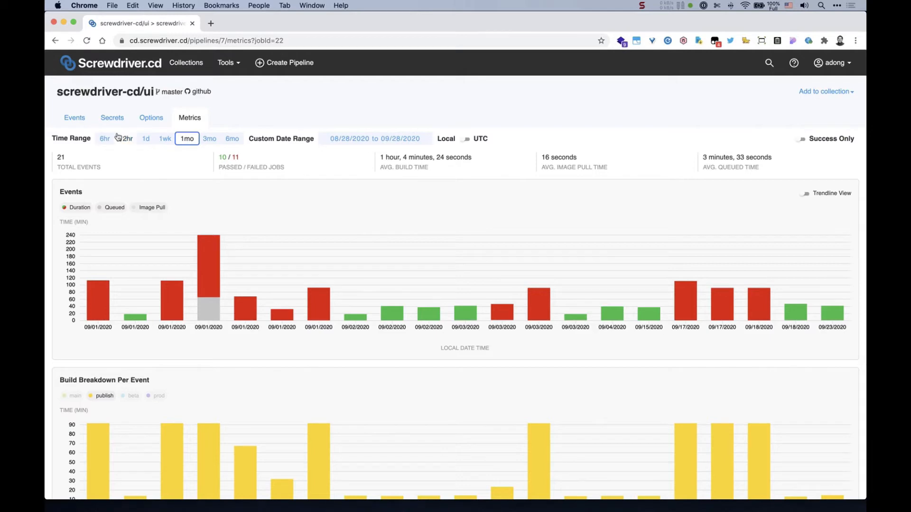
Step: View the pull requests of the screwdriver-cd/ui pipeline and return to its events
{"action": "left_click", "coordinate": [79, 122]}
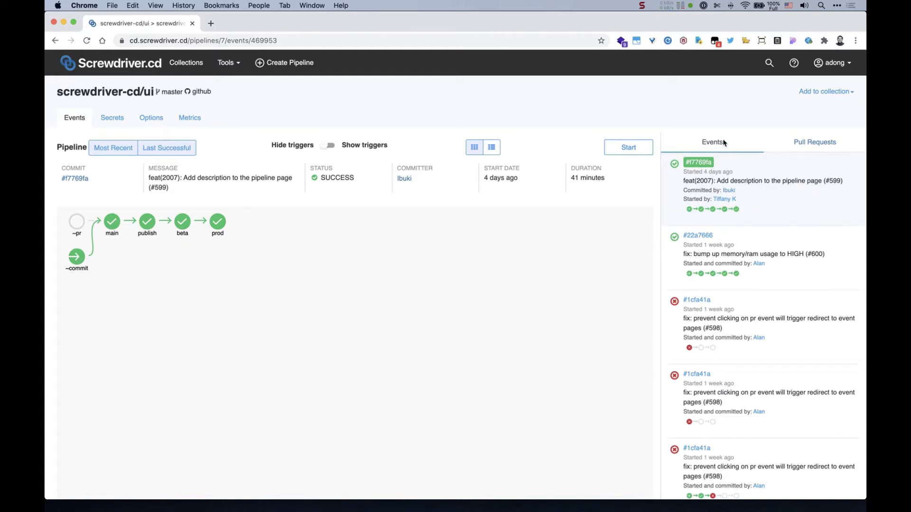
{"action": "left_click", "coordinate": [789, 150]}
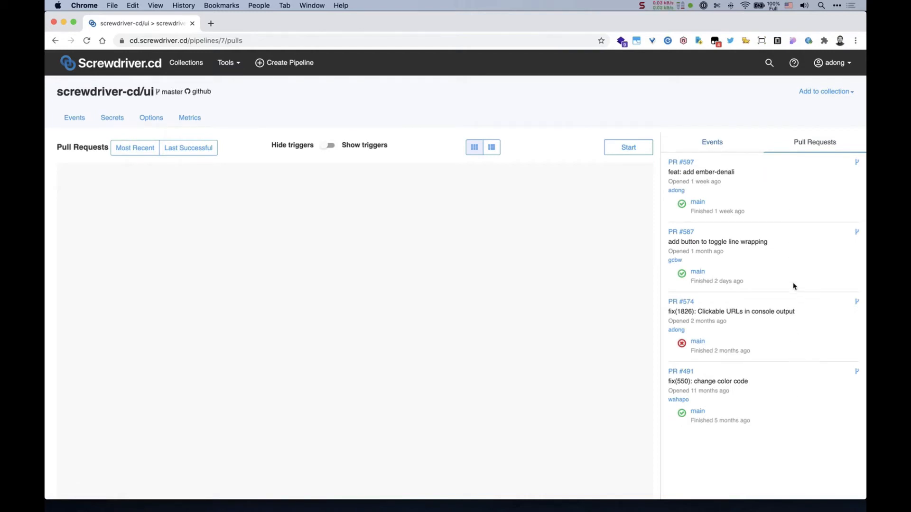
{"action": "left_click", "coordinate": [727, 145]}
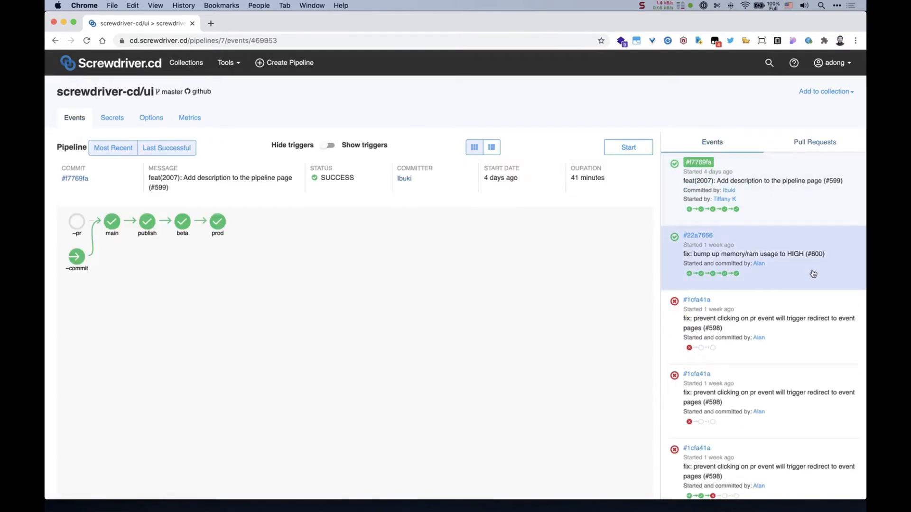
Step: Browse older screwdriver-cd/ui events, comparing the workflow graphs of the #1cfa41a and #7068fe5 runs
{"action": "scroll", "coordinate": [813, 274], "scroll_direction": "down", "scroll_amount": 2}
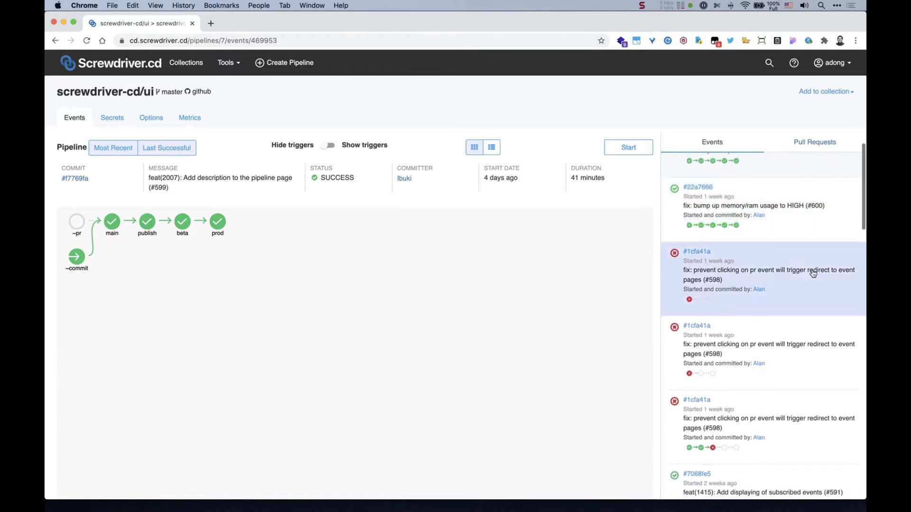
{"action": "scroll", "coordinate": [813, 274], "scroll_direction": "down", "scroll_amount": 2}
{"action": "scroll", "coordinate": [813, 273], "scroll_direction": "down", "scroll_amount": 3}
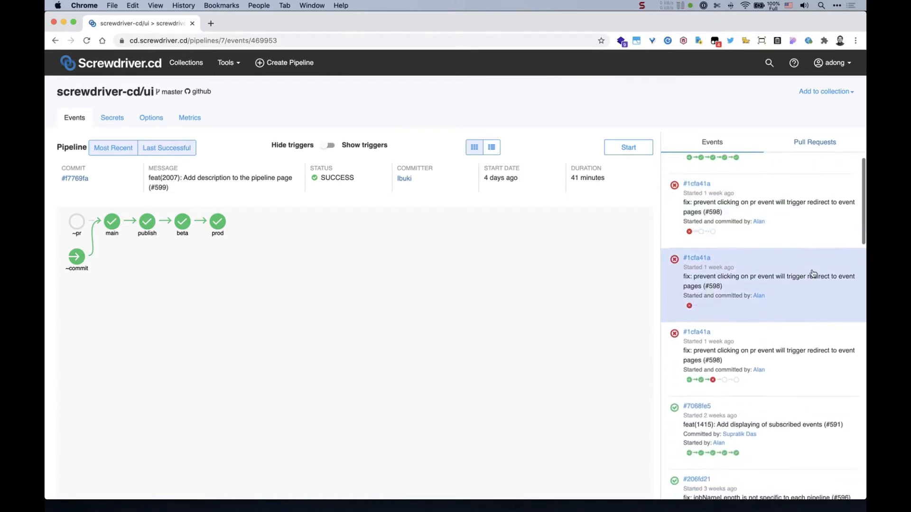
{"action": "left_click", "coordinate": [813, 260]}
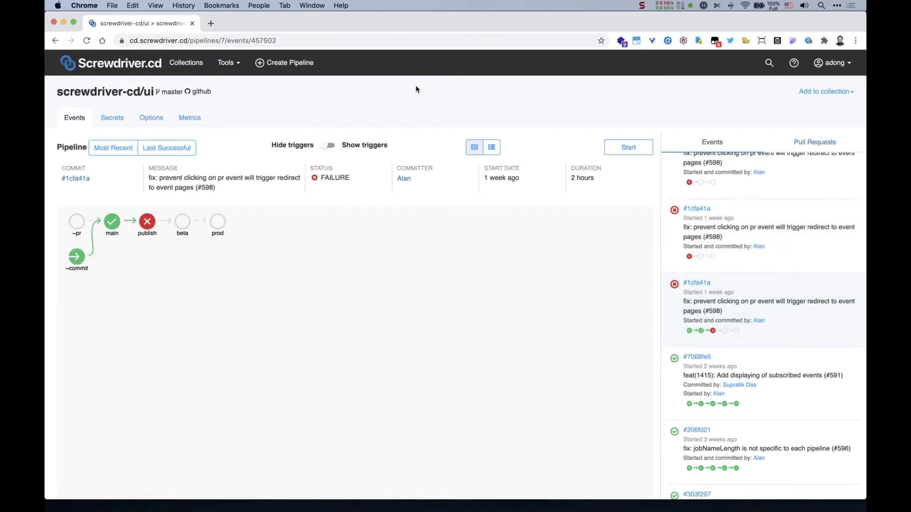
{"action": "left_click", "coordinate": [796, 229]}
{"action": "left_click", "coordinate": [798, 390]}
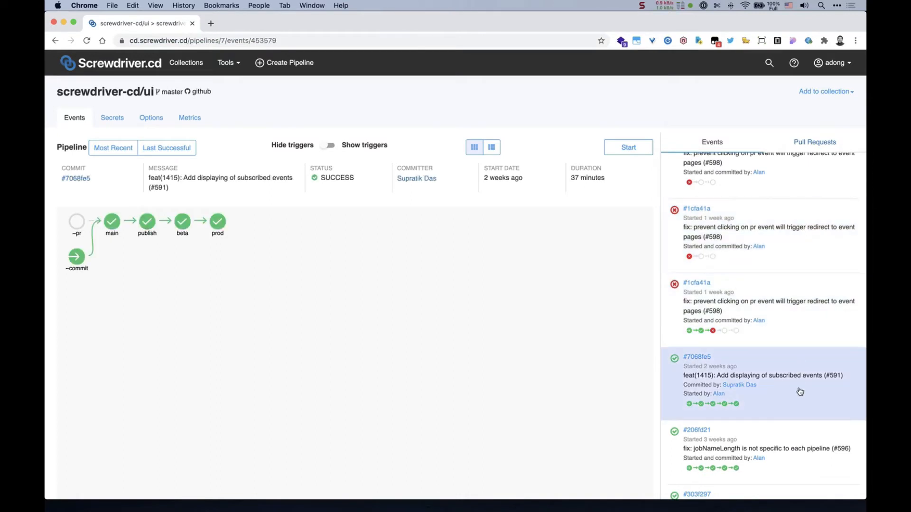
{"action": "left_click", "coordinate": [809, 330]}
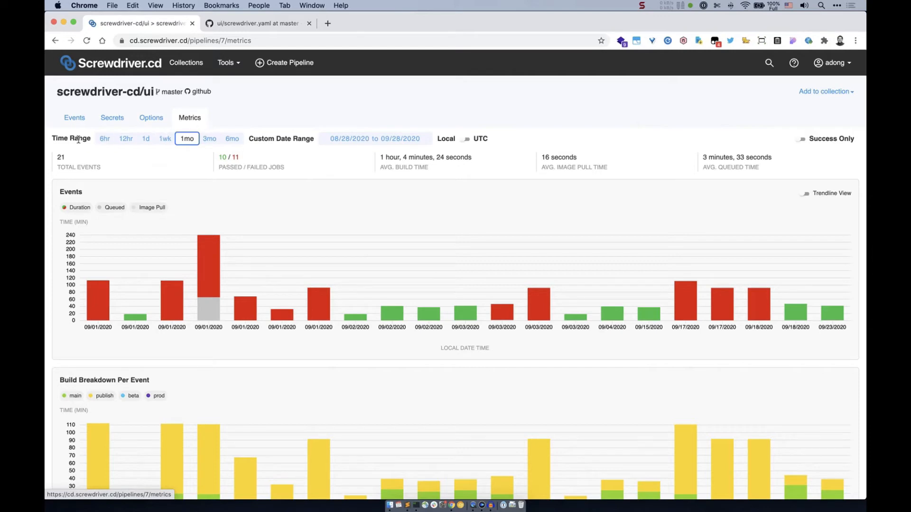
Step: Compare the secrets pages of screwdriver-cd/ui and sd-test-secrets-environment with their screwdriver.yaml files on GitHub
{"action": "left_click", "coordinate": [116, 125]}
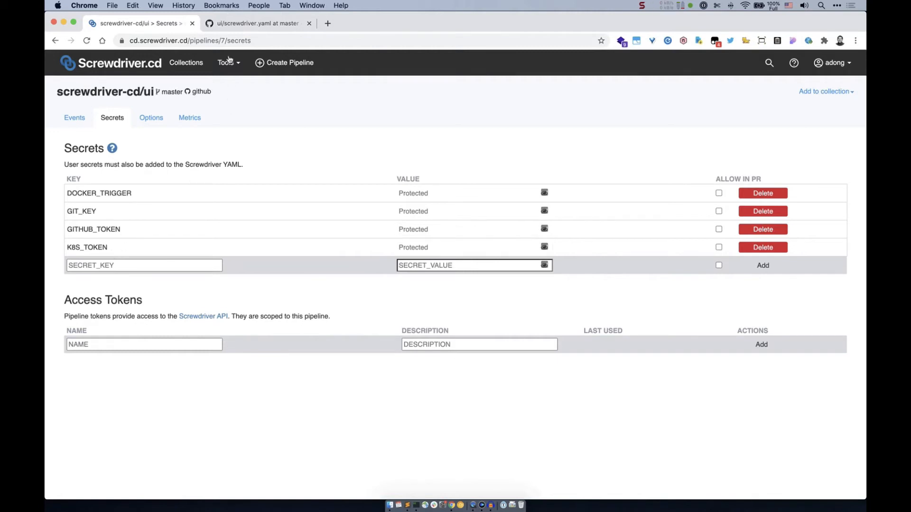
{"action": "left_click", "coordinate": [244, 28]}
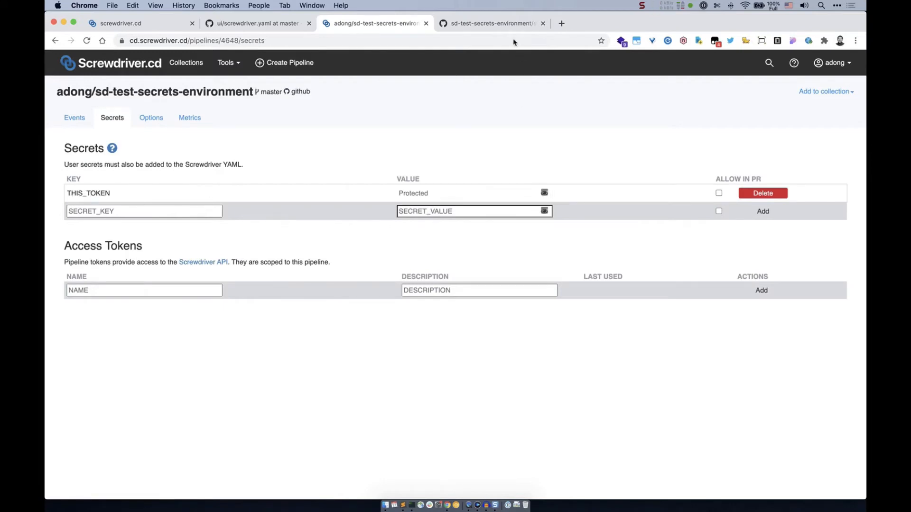
{"action": "left_click", "coordinate": [512, 24]}
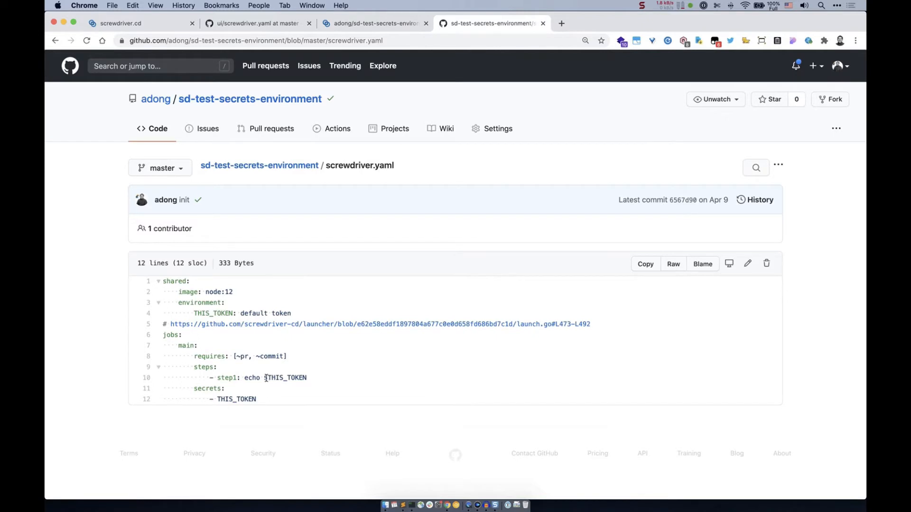
Step: Enter a new secret value for THIS_TOKEN in the sd-test-secrets-environment pipeline, reveal it to check it, and update the secret
{"action": "left_click", "coordinate": [378, 23]}
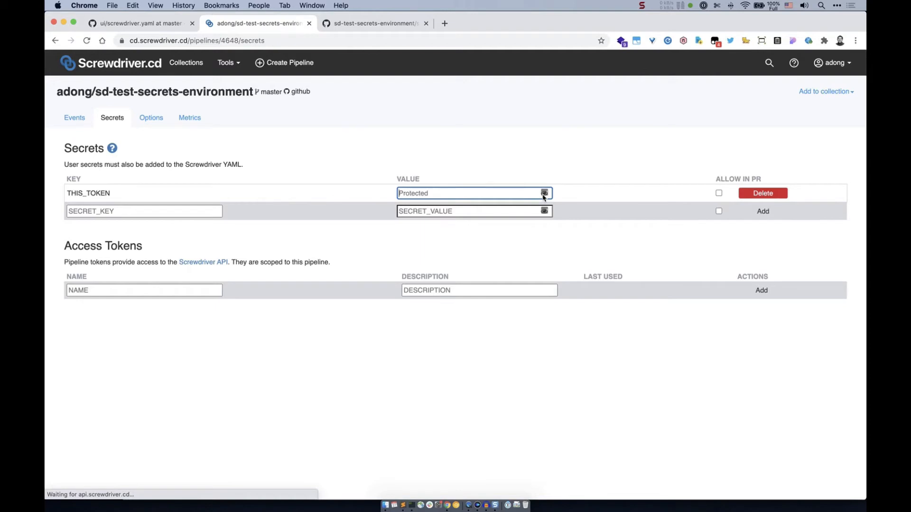
{"action": "key", "text": "super+v"}
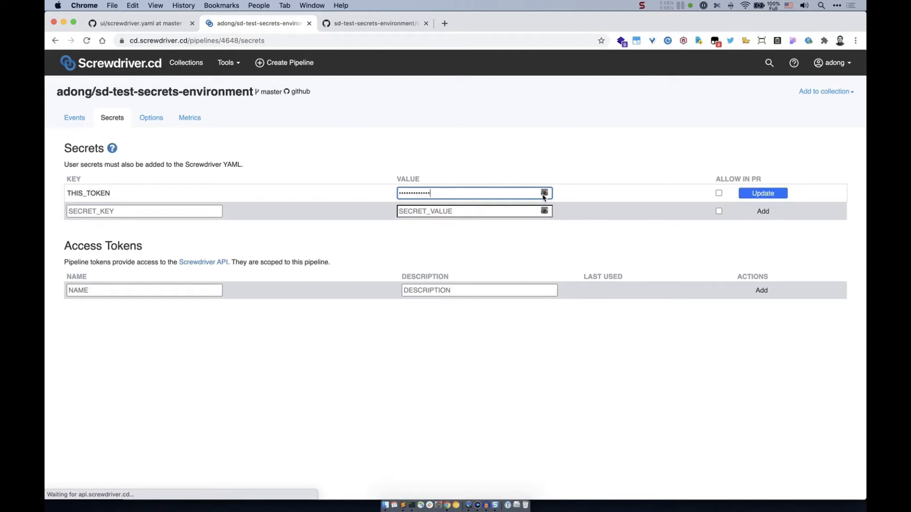
{"action": "left_click", "coordinate": [543, 194]}
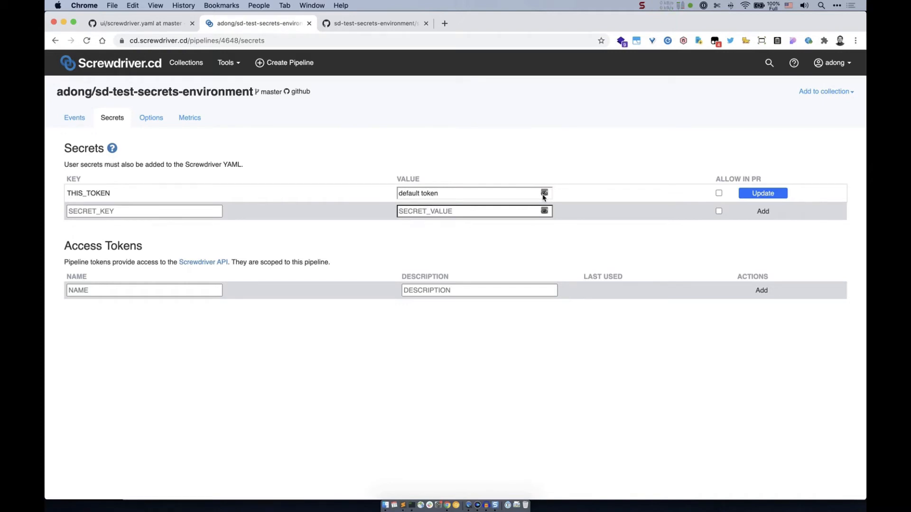
{"action": "left_click", "coordinate": [768, 195]}
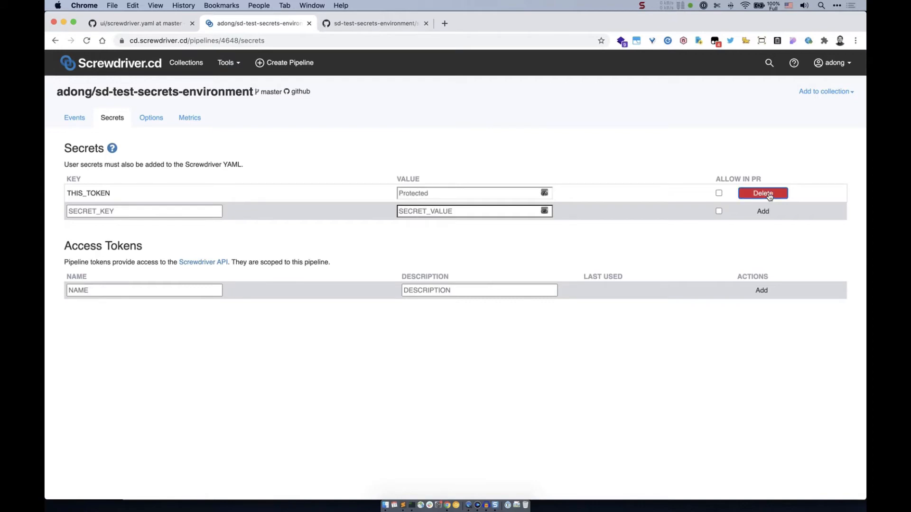
Step: Start a new run of the sd-test-secrets-environment pipeline and open step1 in the build details of its main job
{"action": "left_click", "coordinate": [76, 122]}
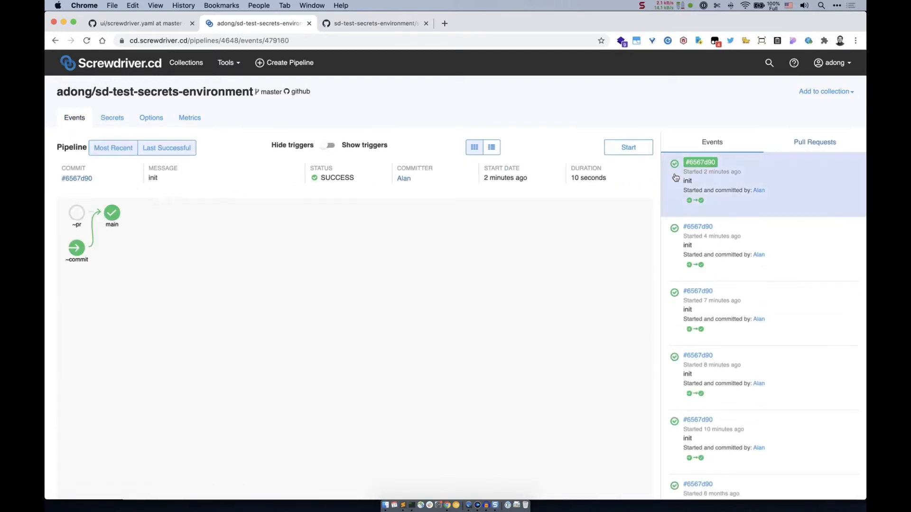
{"action": "left_click", "coordinate": [634, 149]}
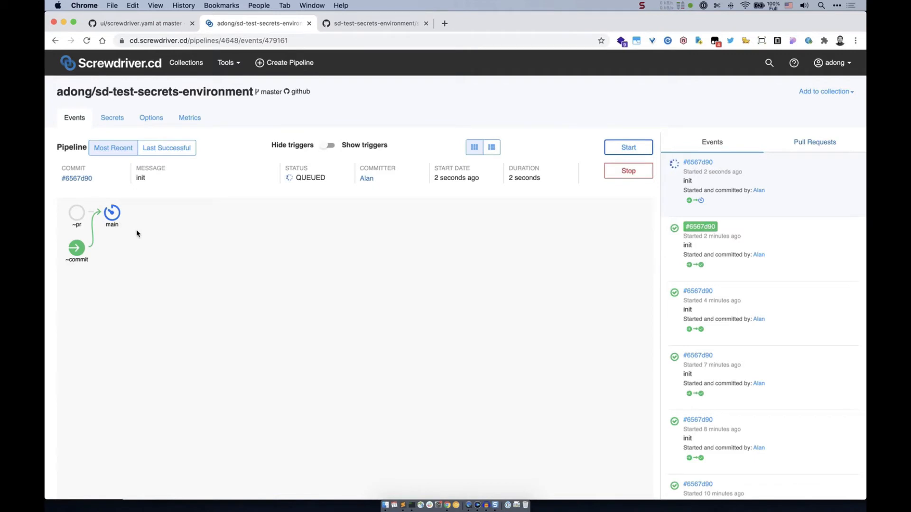
{"action": "left_click", "coordinate": [111, 216]}
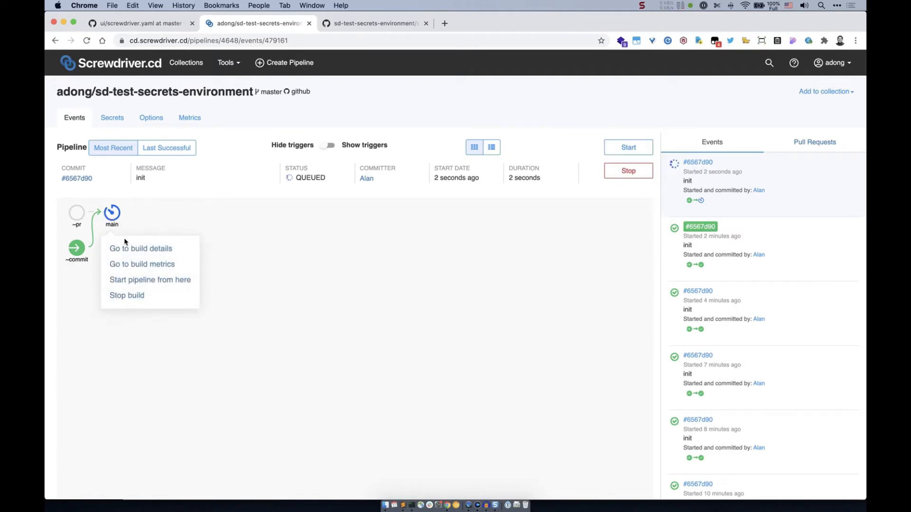
{"action": "left_click", "coordinate": [128, 250]}
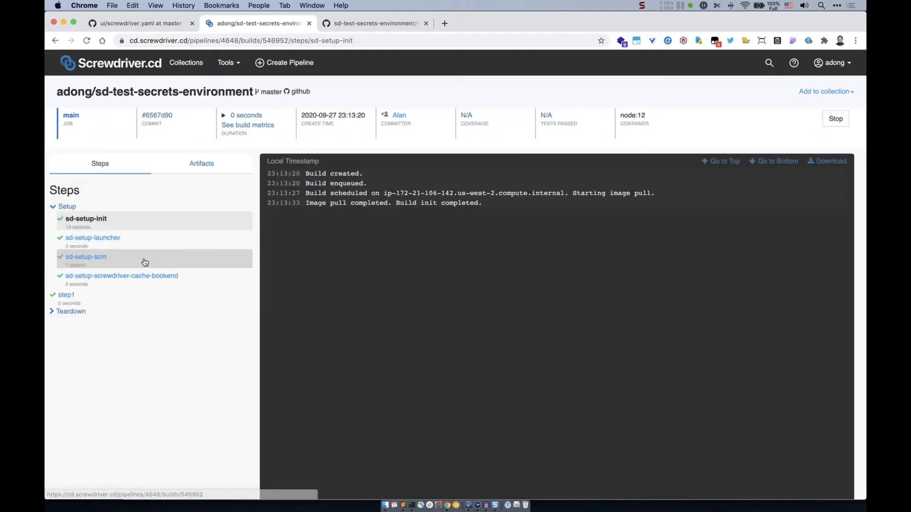
{"action": "left_click", "coordinate": [118, 297]}
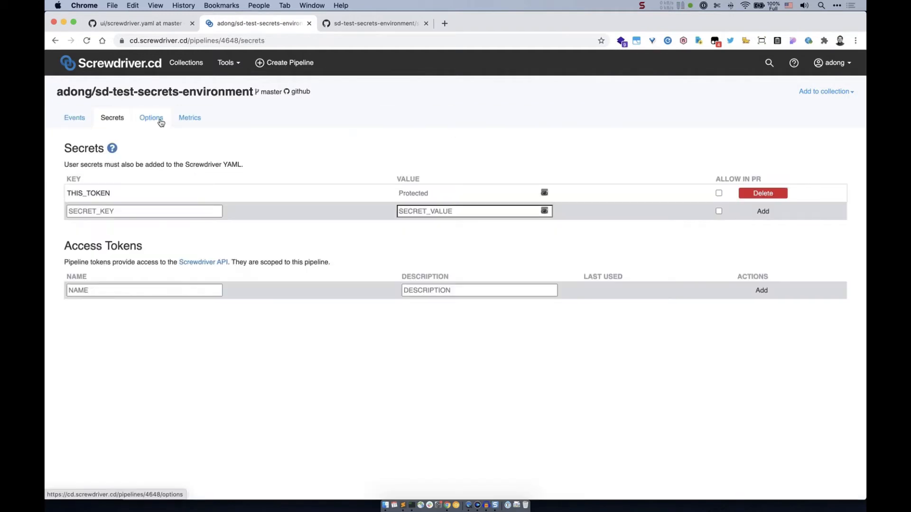
Step: Disable the main job in the options of the sd-test-secrets-environment pipeline, giving "demo" as the reason
{"action": "left_click", "coordinate": [161, 122]}
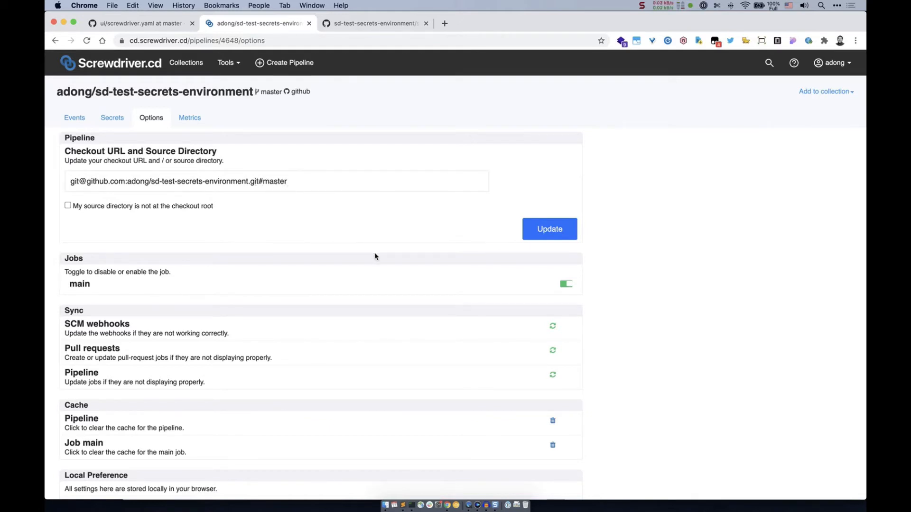
{"action": "left_click", "coordinate": [566, 286]}
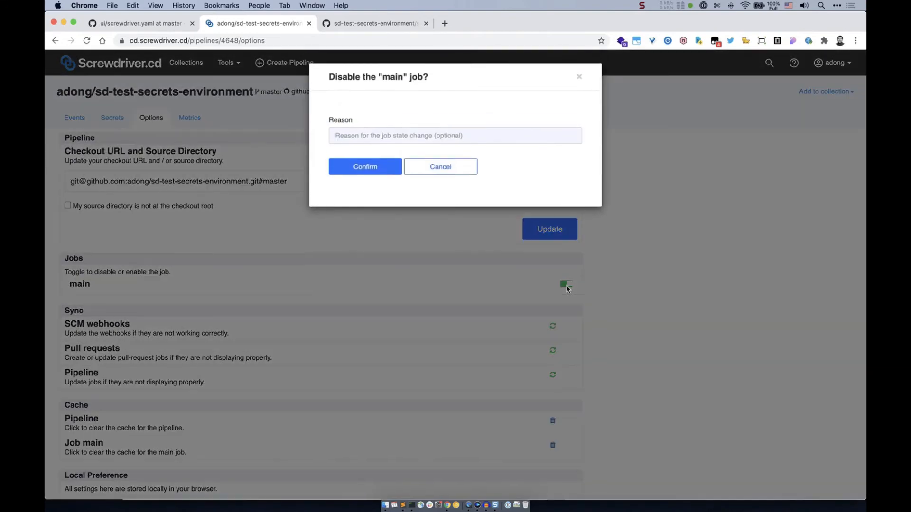
{"action": "left_click", "coordinate": [401, 142]}
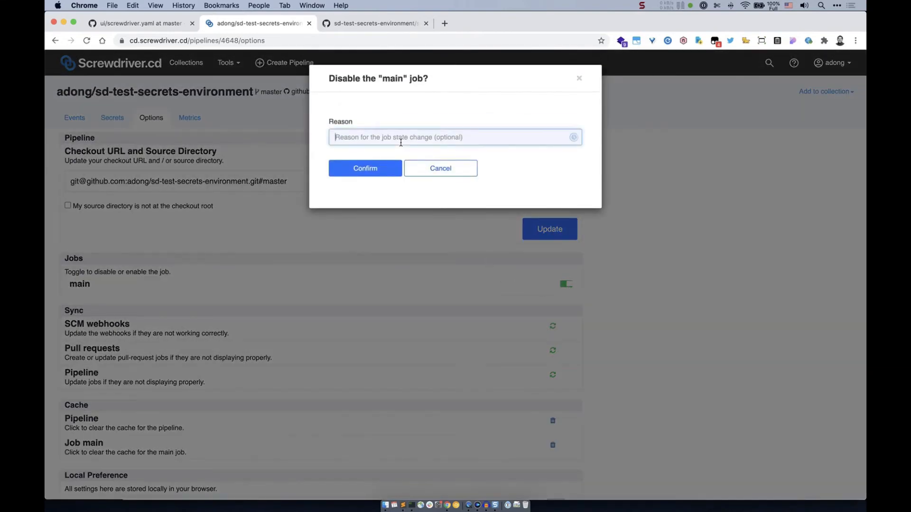
{"action": "type", "text": "demo"}
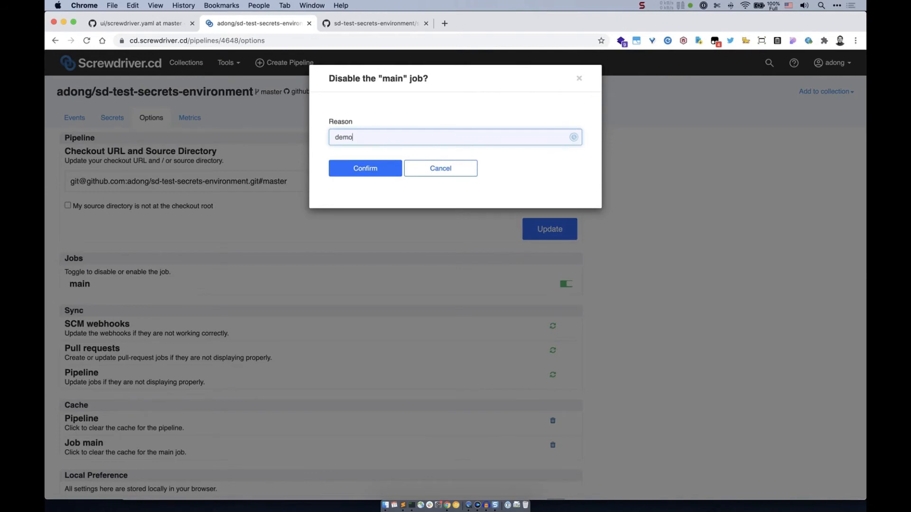
{"action": "left_click", "coordinate": [380, 169]}
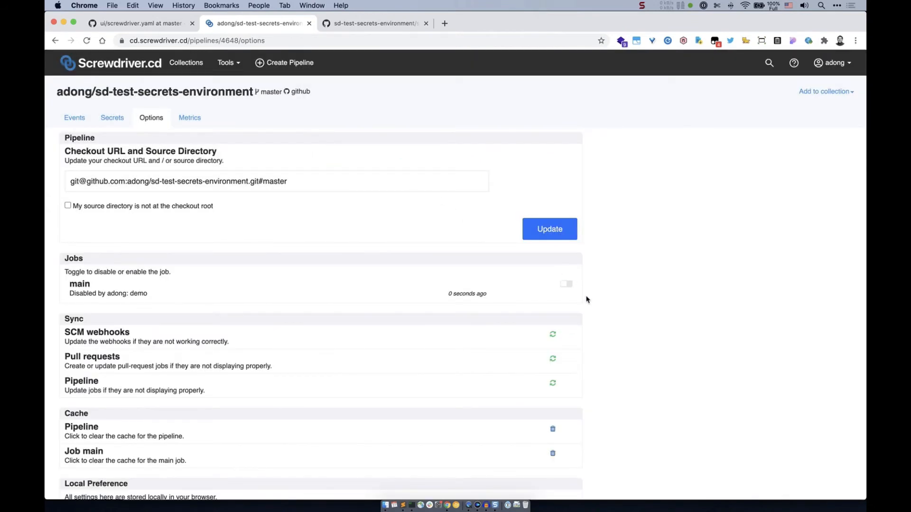
Step: Review the pipeline's sync options for SCM webhooks, pull requests and pipeline jobs
{"action": "scroll", "coordinate": [585, 297], "scroll_direction": "down", "scroll_amount": 3}
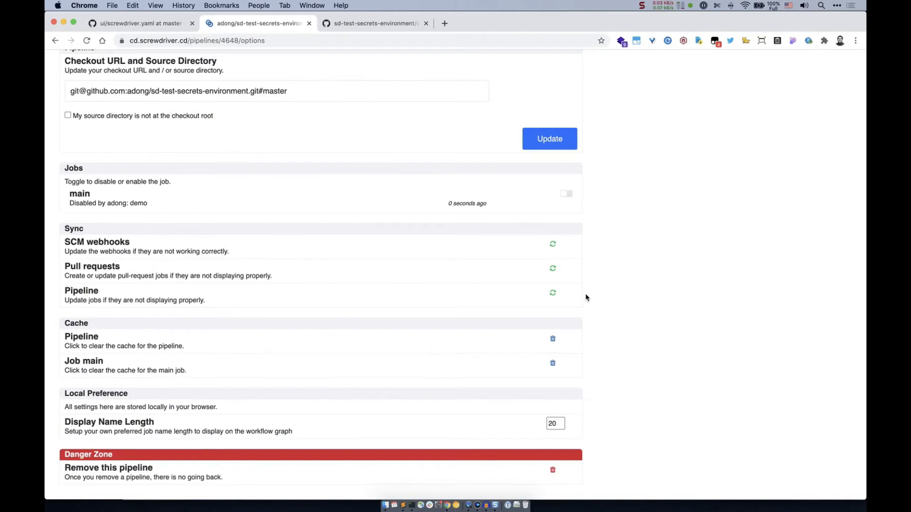
{"action": "left_click", "coordinate": [557, 254]}
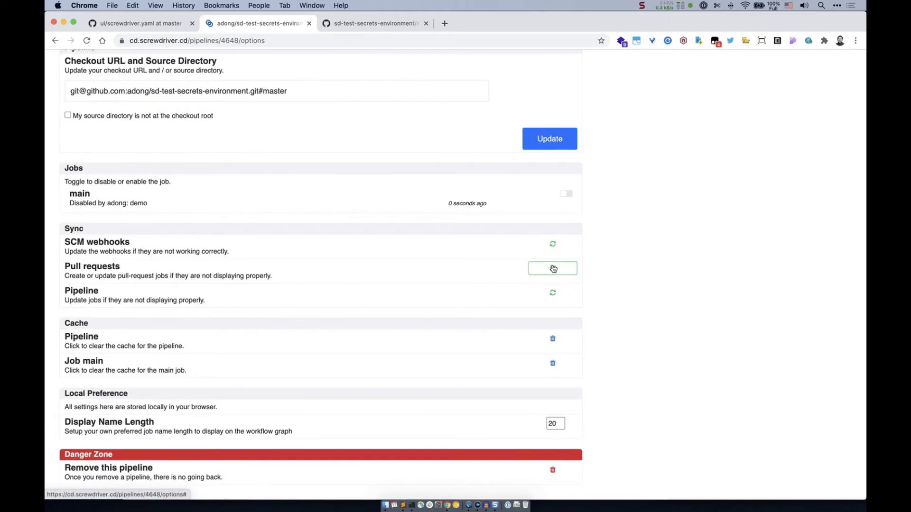
{"action": "left_click", "coordinate": [552, 268]}
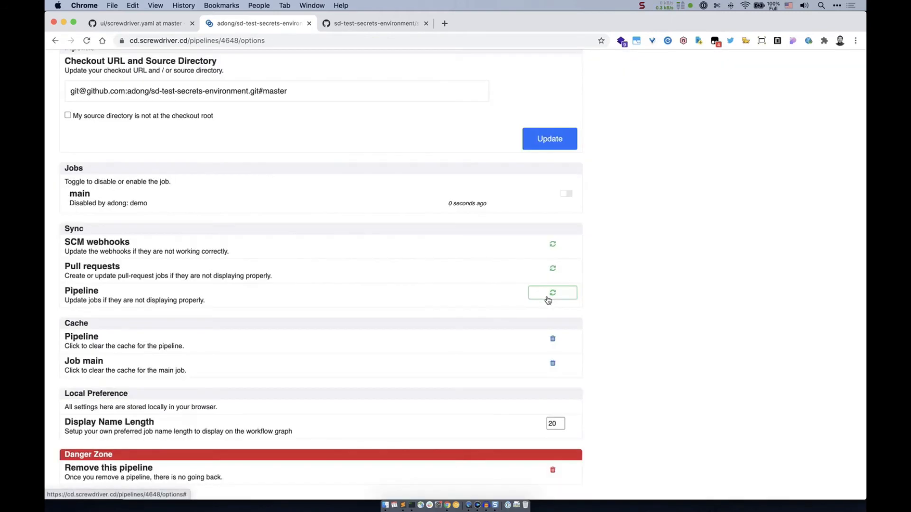
{"action": "left_click", "coordinate": [547, 299]}
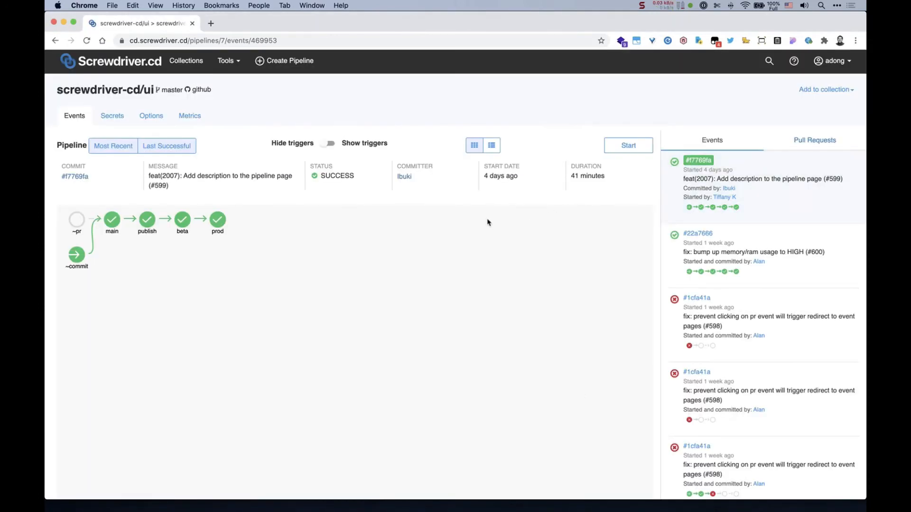
Step: Show the jobs of the #f7769fa screwdriver-cd/ui event as a list and toggle the sorting by job name
{"action": "left_click", "coordinate": [492, 146]}
{"action": "scroll", "coordinate": [486, 309], "scroll_direction": "down", "scroll_amount": 1}
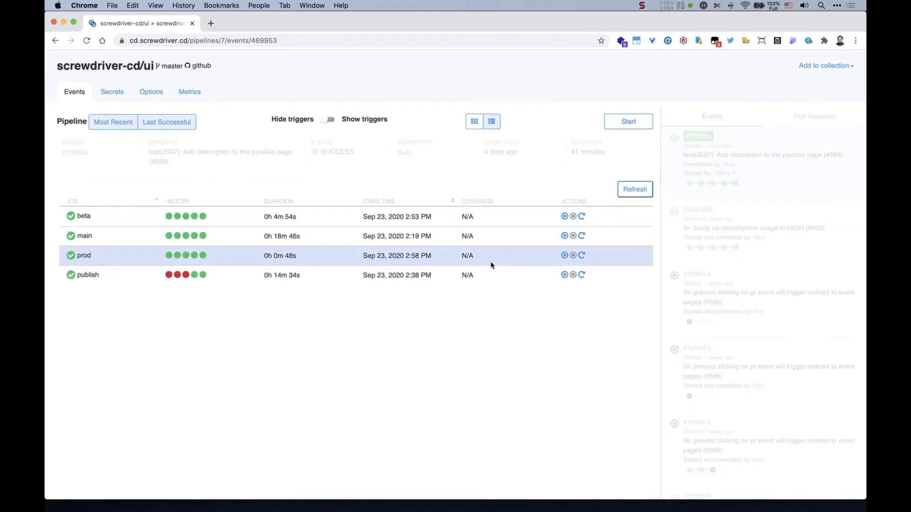
{"action": "scroll", "coordinate": [491, 265], "scroll_direction": "up", "scroll_amount": 1}
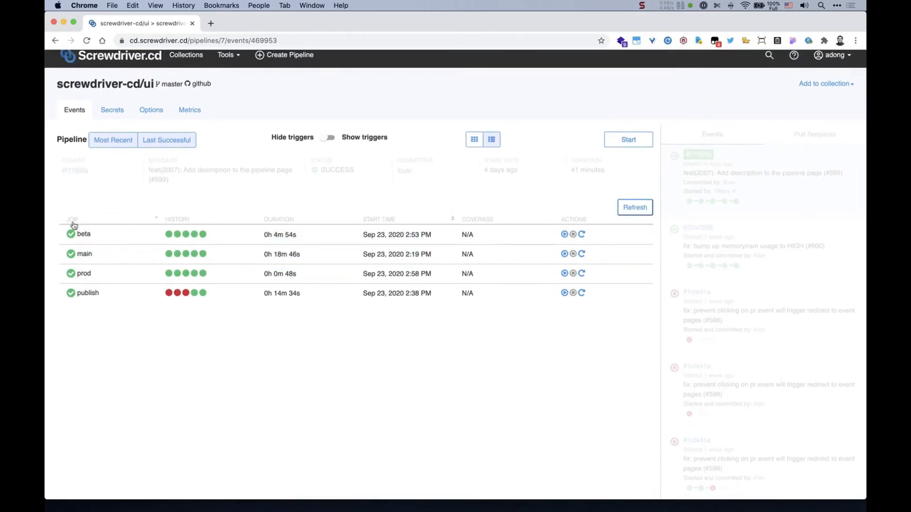
{"action": "left_click", "coordinate": [93, 224]}
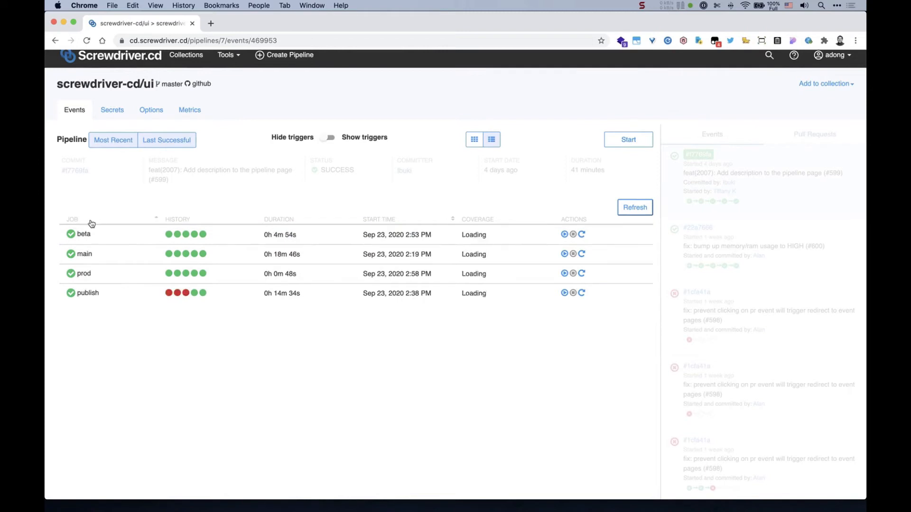
{"action": "left_click", "coordinate": [91, 224]}
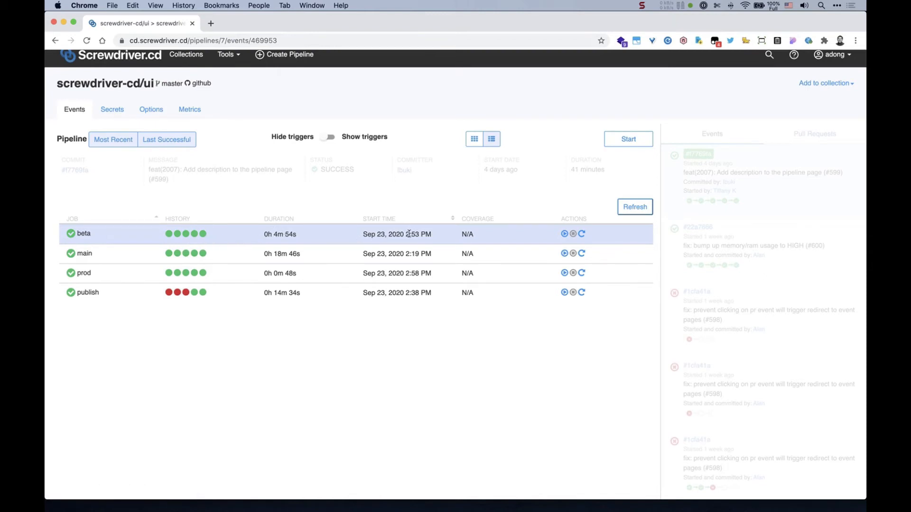
Step: Examine the build history and restart action of the beta job and refresh the job list
{"action": "scroll", "coordinate": [407, 234], "scroll_direction": "up", "scroll_amount": 1}
{"action": "scroll", "coordinate": [565, 239], "scroll_direction": "down", "scroll_amount": 1}
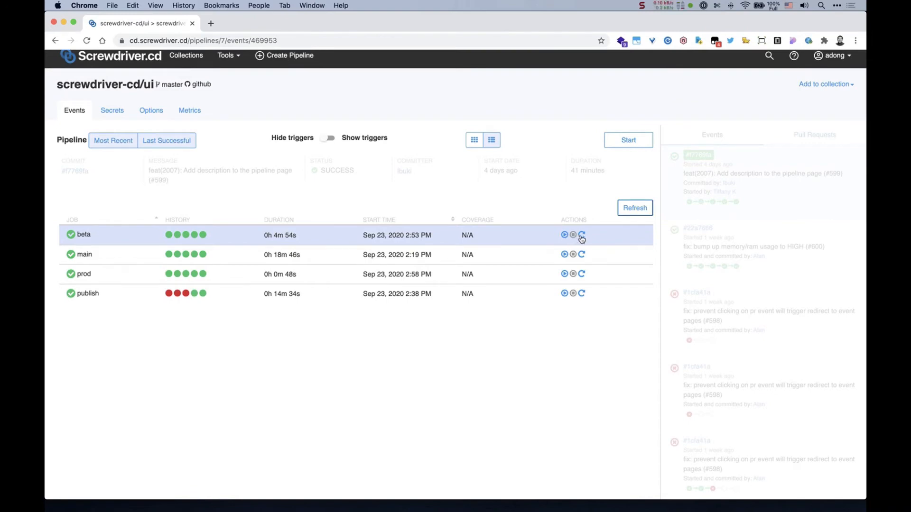
{"action": "scroll", "coordinate": [582, 239], "scroll_direction": "down", "scroll_amount": 1}
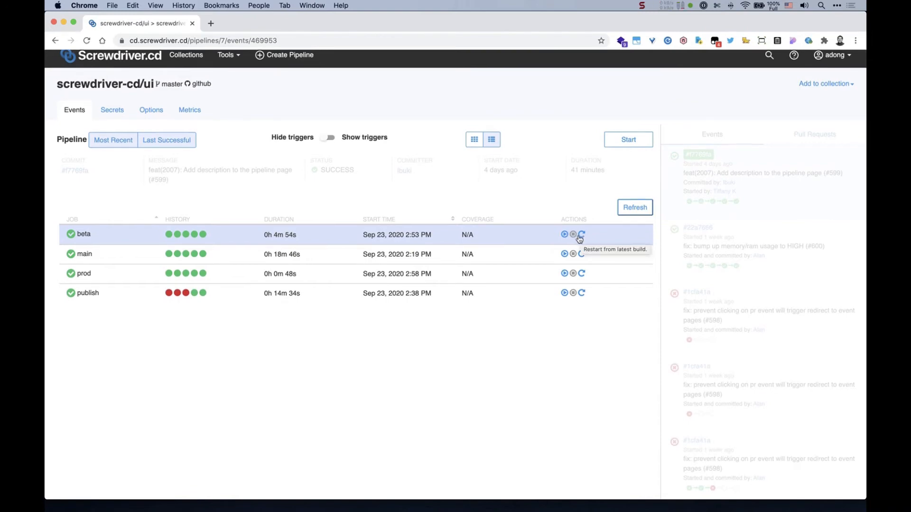
{"action": "left_click", "coordinate": [635, 208]}
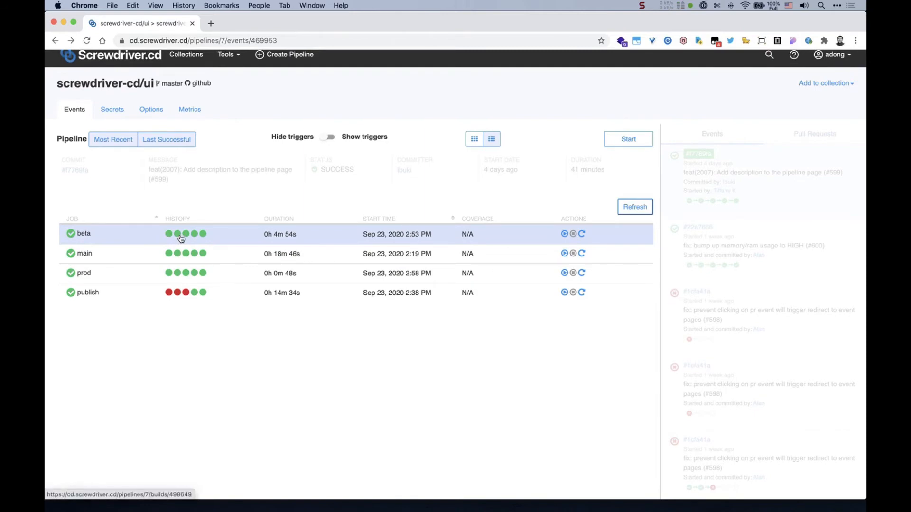
{"action": "scroll", "coordinate": [203, 244], "scroll_direction": "up", "scroll_amount": 1}
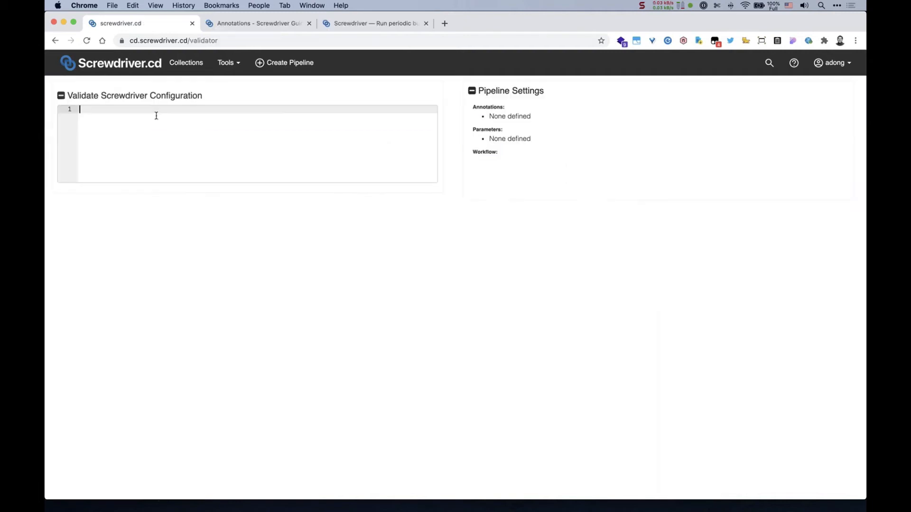
Step: Validate the copied configuration with the screwdriver.cd/buildPeriodically annotation 'H 12 * * Sun' and open the Freeze Windows guide
{"action": "right_click", "coordinate": [156, 115]}
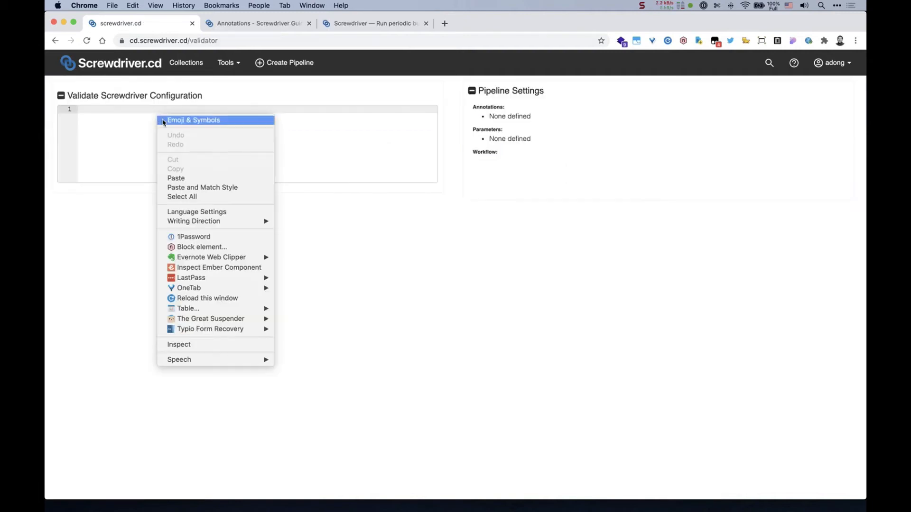
{"action": "left_click", "coordinate": [198, 178]}
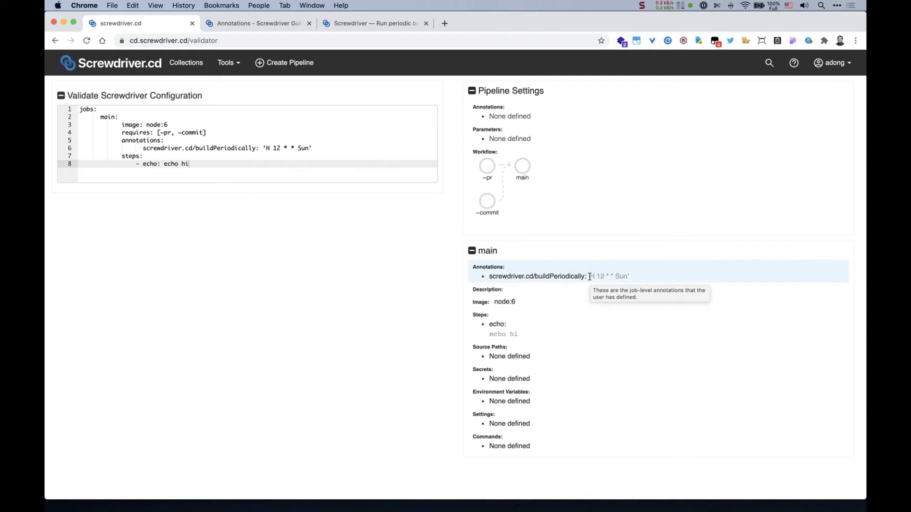
{"action": "left_click_drag", "start_coordinate": [631, 277], "coordinate": [592, 278]}
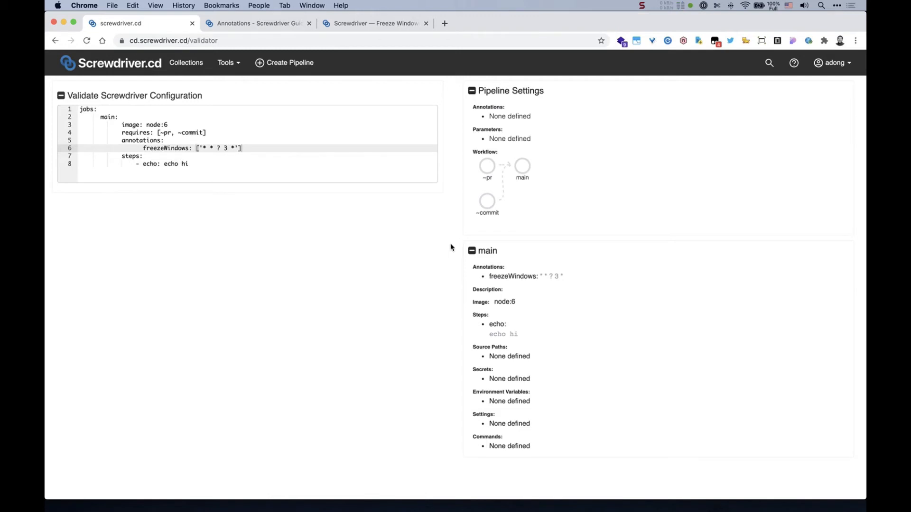
{"action": "left_click", "coordinate": [385, 23]}
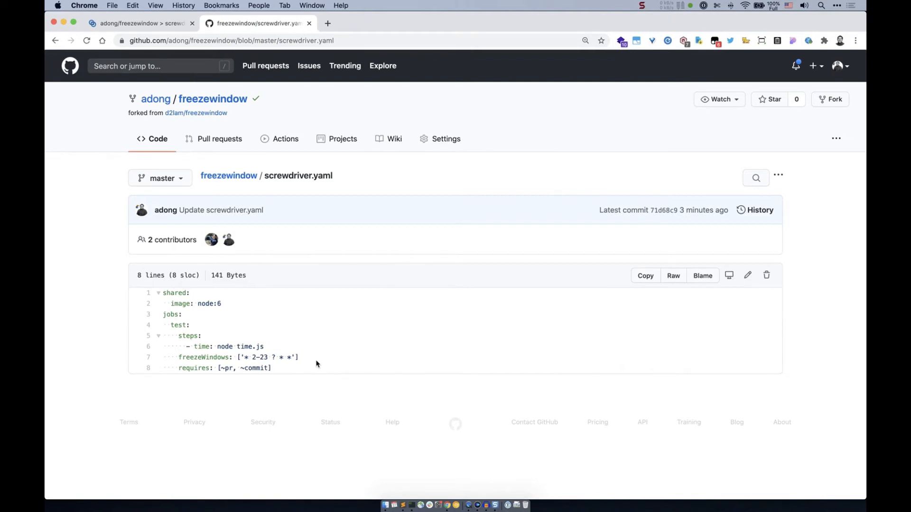
Step: Start the freezewindow pipeline from its frozen test job, giving "[force push] urgent release" as the reason
{"action": "left_click", "coordinate": [167, 24]}
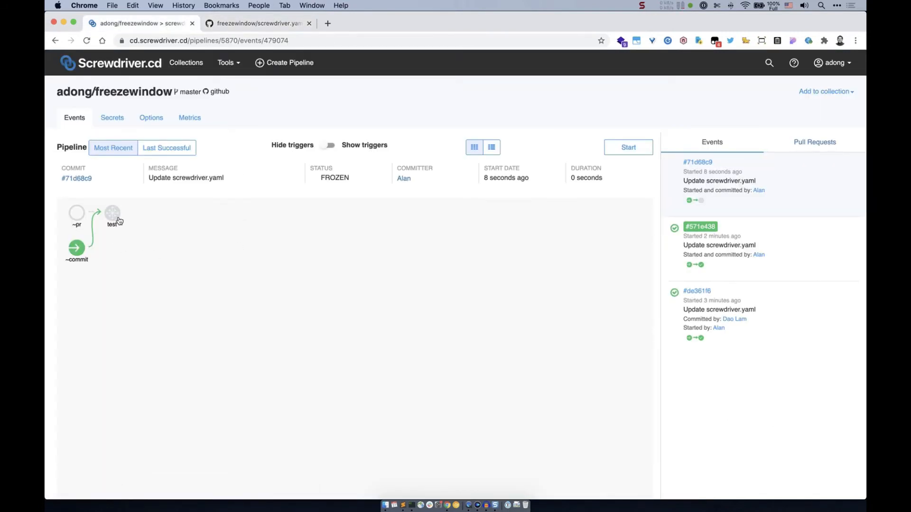
{"action": "mouse_move", "coordinate": [118, 220]}
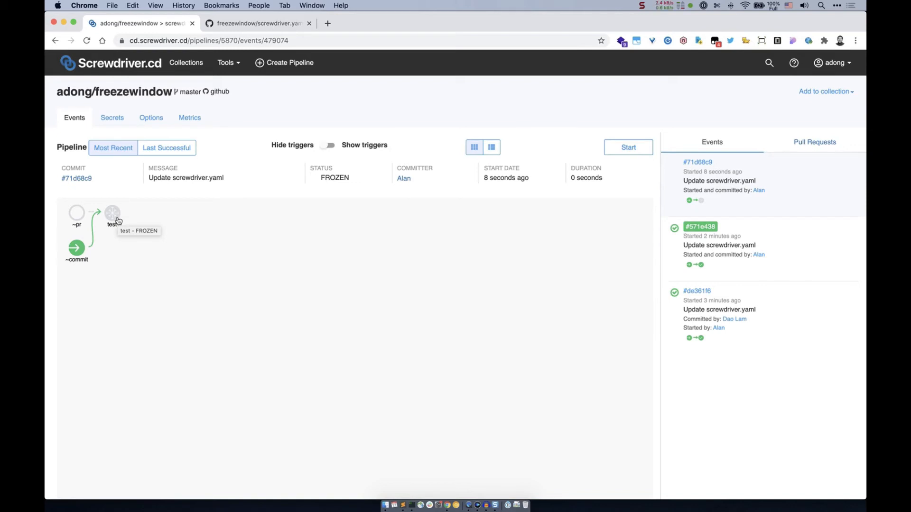
{"action": "left_click", "coordinate": [118, 221]}
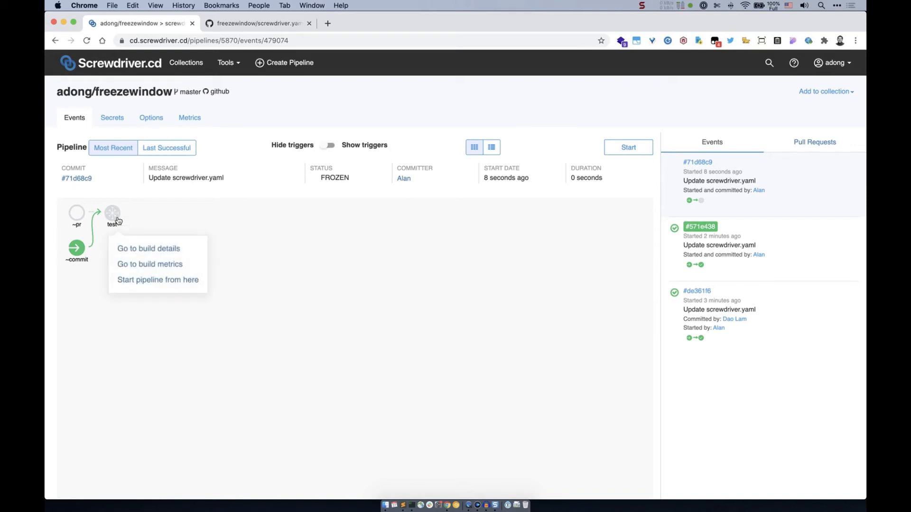
{"action": "left_click", "coordinate": [164, 285]}
{"action": "left_click", "coordinate": [458, 291]}
{"action": "type", "text": "[force p"}
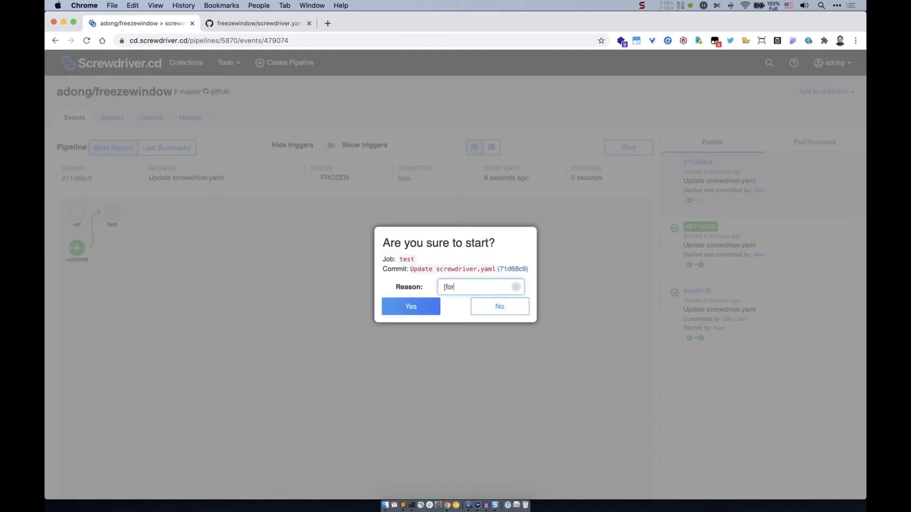
{"action": "type", "text": "ush] urgent release"}
{"action": "left_click", "coordinate": [413, 303]}
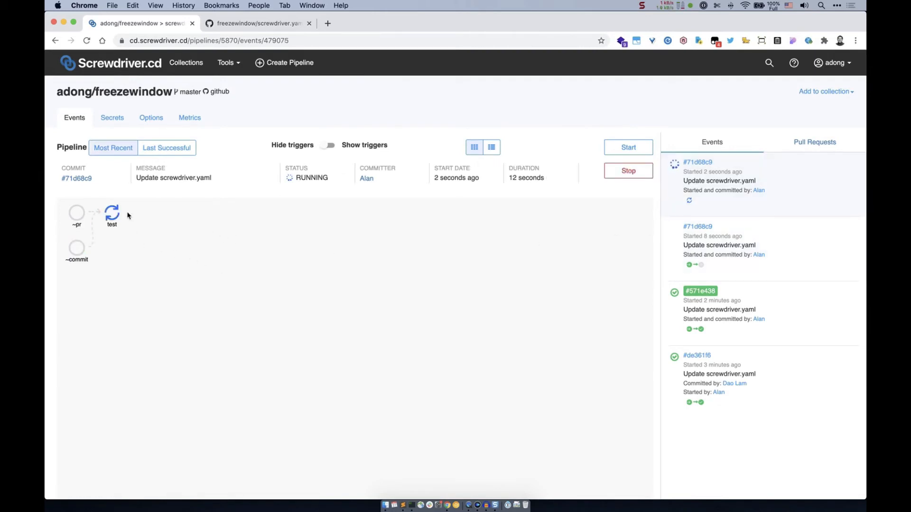
Step: Open the build details of the freezewindow pipeline's running test job and view the log of its time step
{"action": "left_click", "coordinate": [111, 216]}
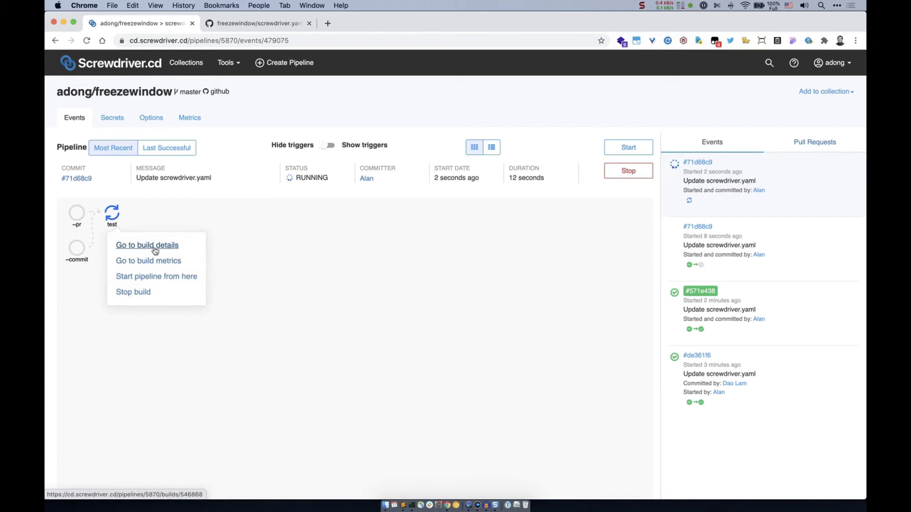
{"action": "left_click", "coordinate": [155, 251]}
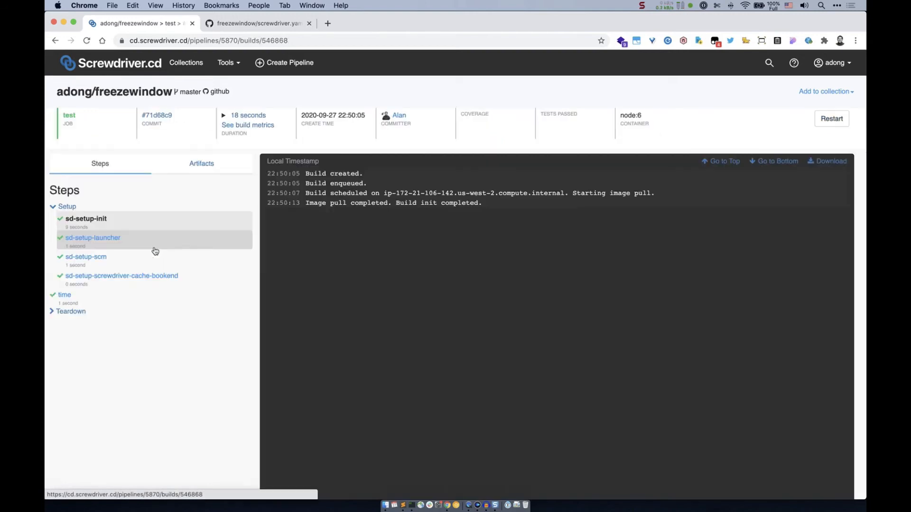
{"action": "left_click", "coordinate": [90, 303]}
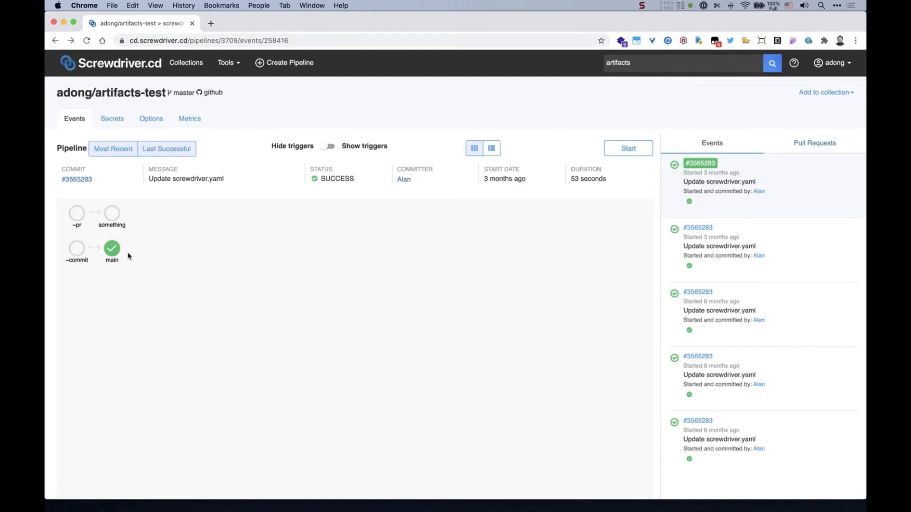
Step: Open the build details of the artifacts-test pipeline's main job and view the log of the copy-to-artifacts-dir step
{"action": "left_click", "coordinate": [113, 252]}
{"action": "left_click", "coordinate": [134, 279]}
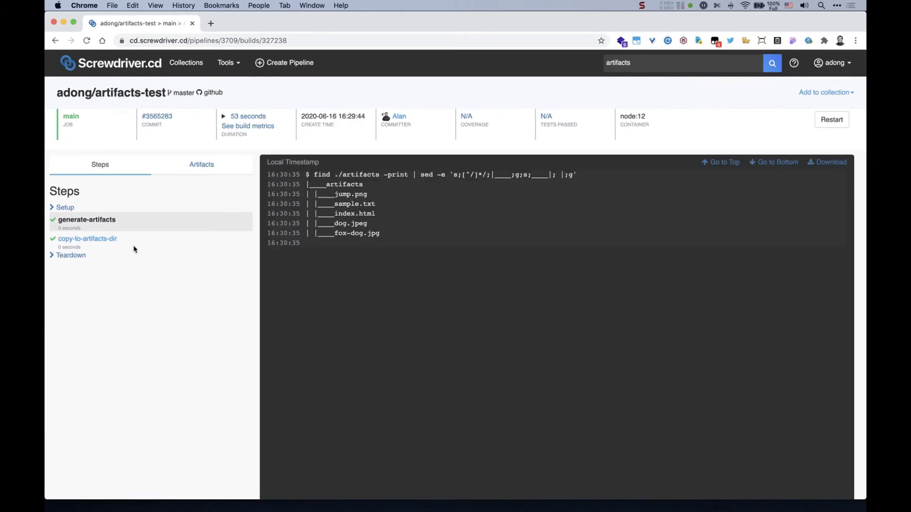
{"action": "left_click", "coordinate": [113, 240]}
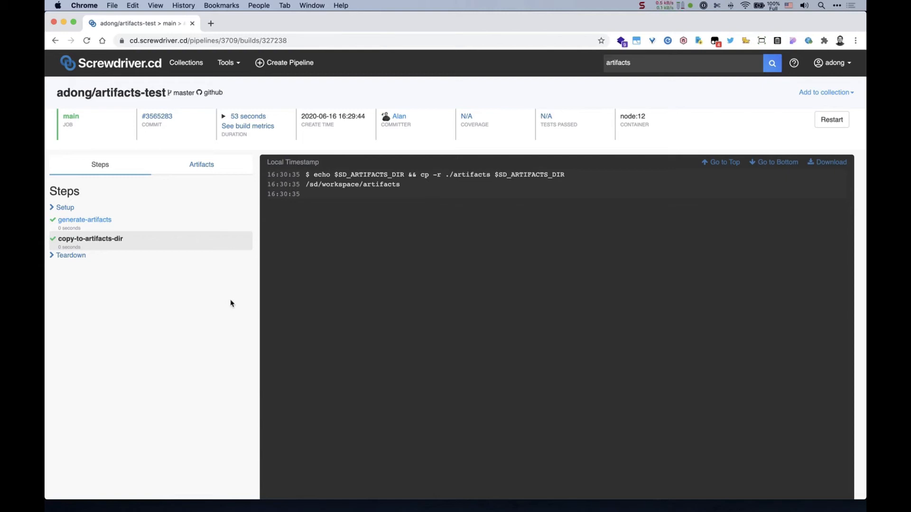
Step: Preview dog.jpeg, index.html, jump.png, sample.txt and fox-dog.jpg from the build's artifacts folder and download fox-dog.jpg
{"action": "left_click", "coordinate": [216, 173]}
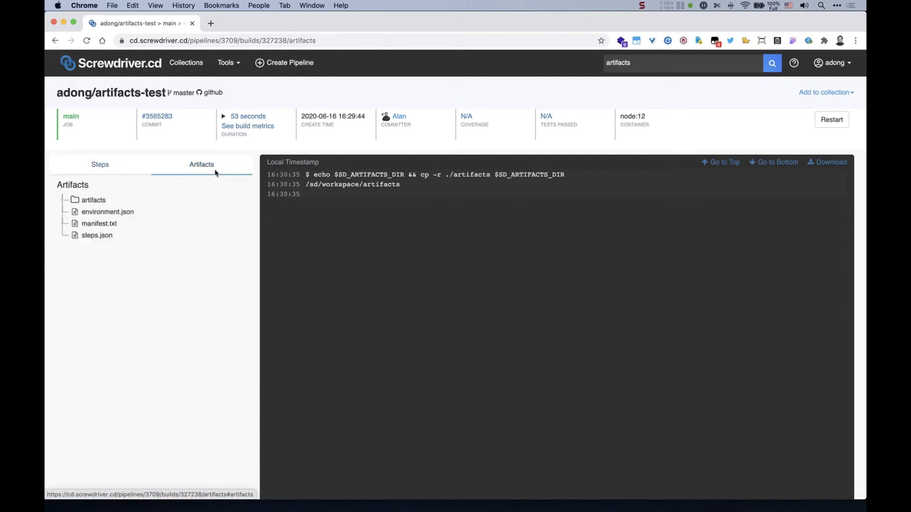
{"action": "left_click", "coordinate": [93, 202]}
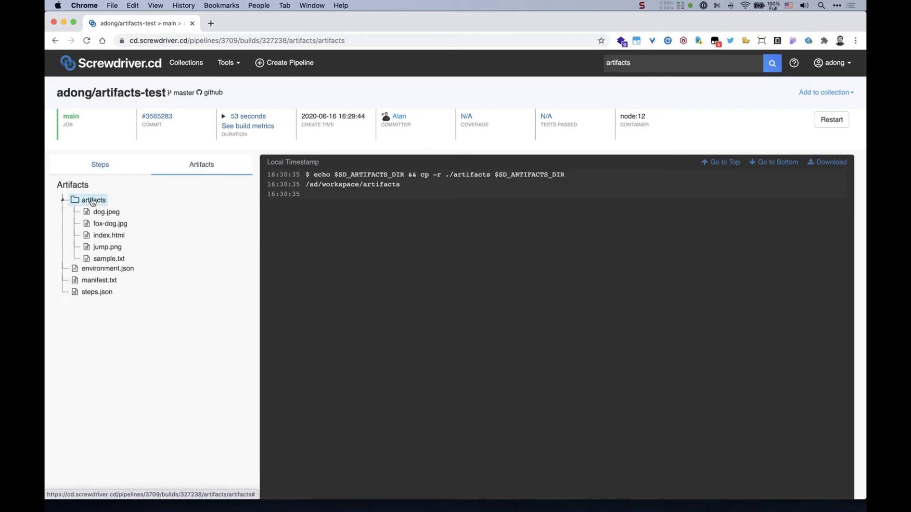
{"action": "left_click", "coordinate": [102, 213]}
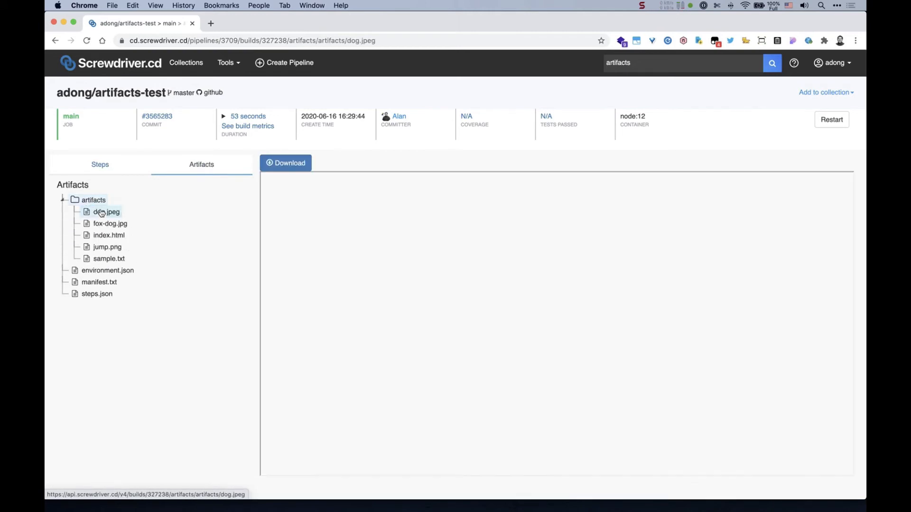
{"action": "left_click", "coordinate": [115, 236]}
{"action": "left_click", "coordinate": [114, 247]}
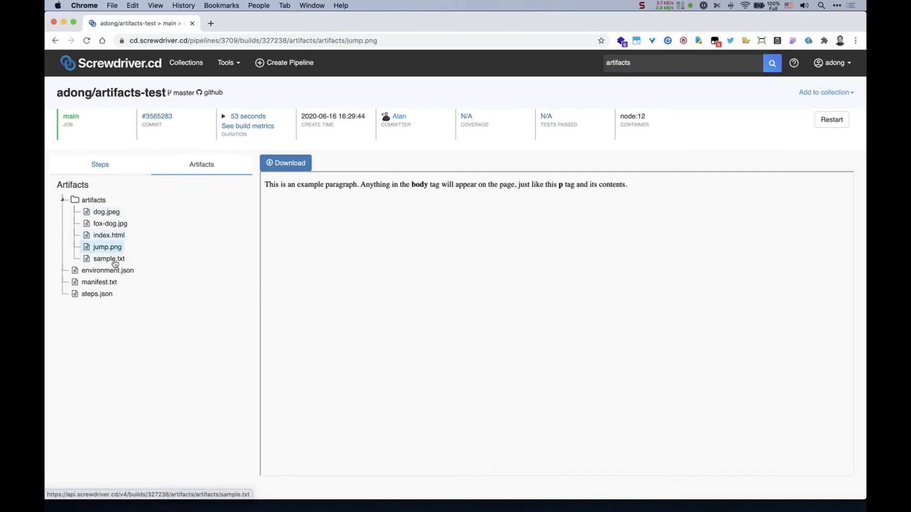
{"action": "left_click", "coordinate": [114, 260]}
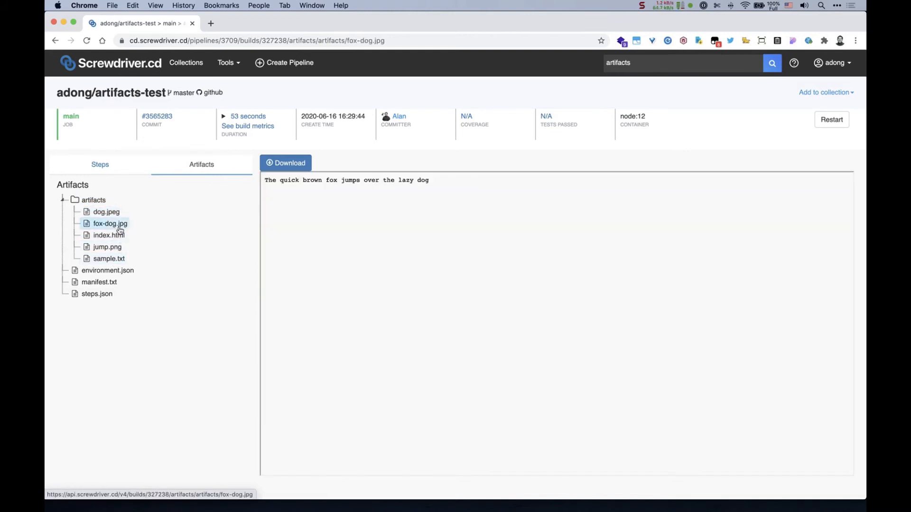
{"action": "left_click", "coordinate": [116, 225]}
{"action": "left_click", "coordinate": [300, 166]}
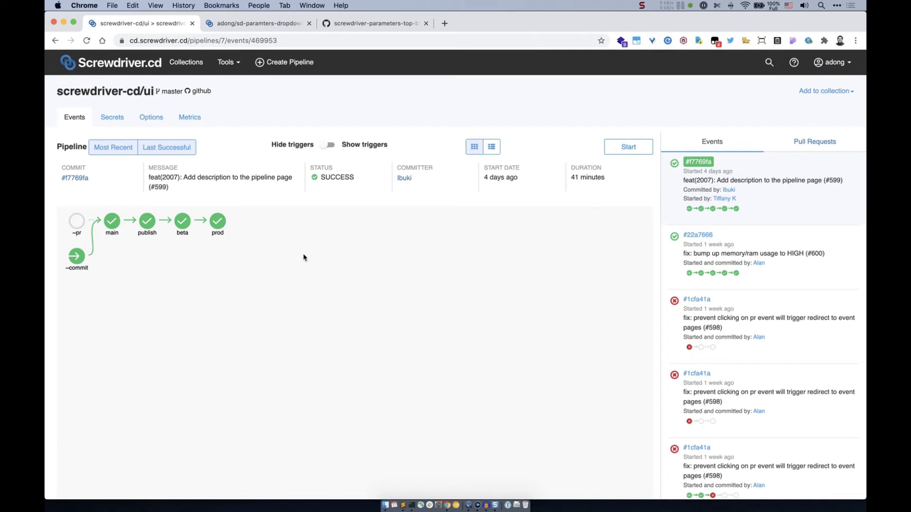
Step: Compare the start controls of the screwdriver-cd/ui pipeline with those of the sd-paramters-dropdown pipeline
{"action": "left_click", "coordinate": [256, 23]}
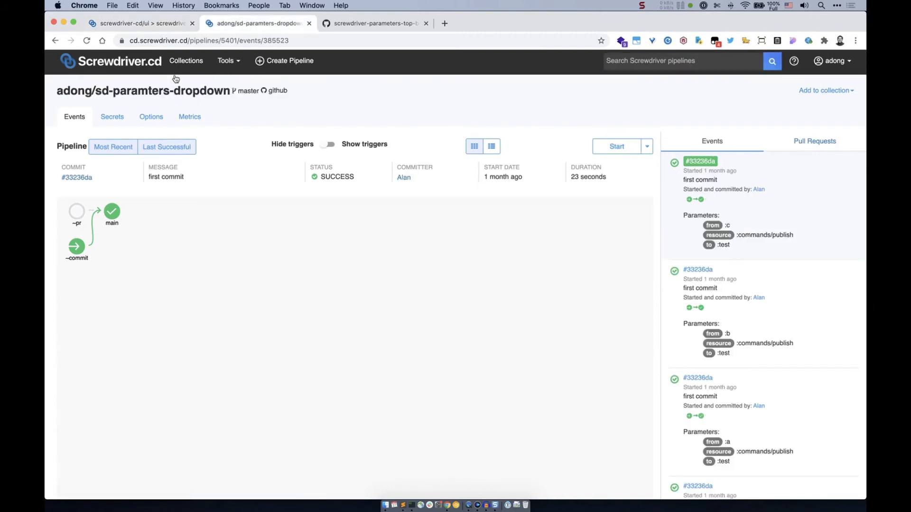
{"action": "left_click", "coordinate": [142, 23]}
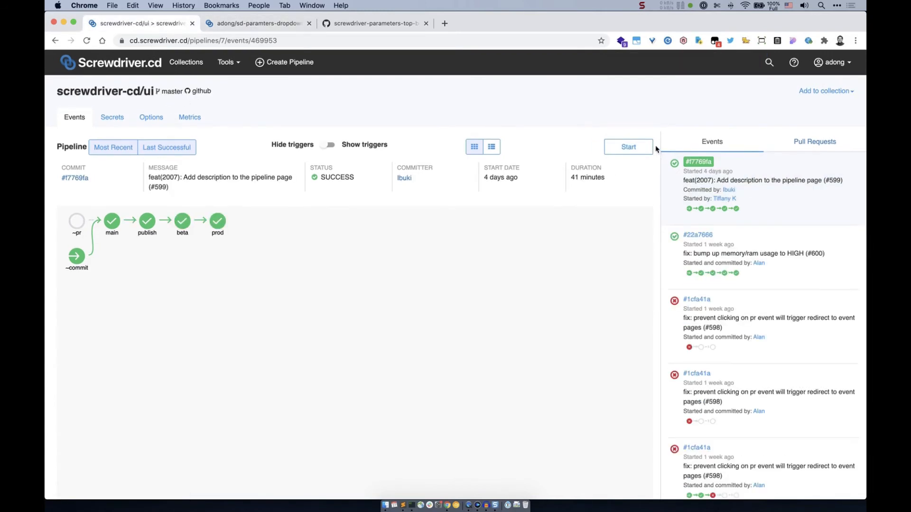
{"action": "left_click", "coordinate": [273, 23]}
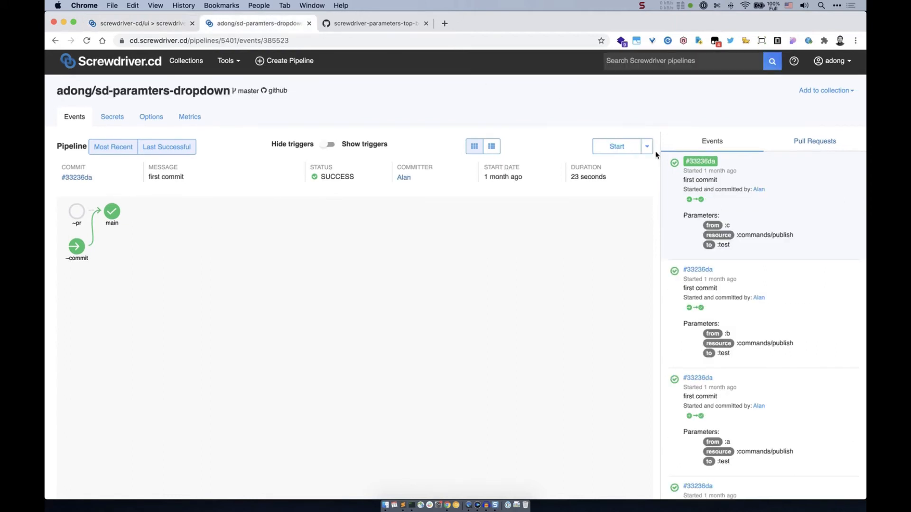
Step: Open the parameterized start form of the sd-paramters-dropdown pipeline and examine its resource, from and to fields
{"action": "left_click", "coordinate": [647, 147]}
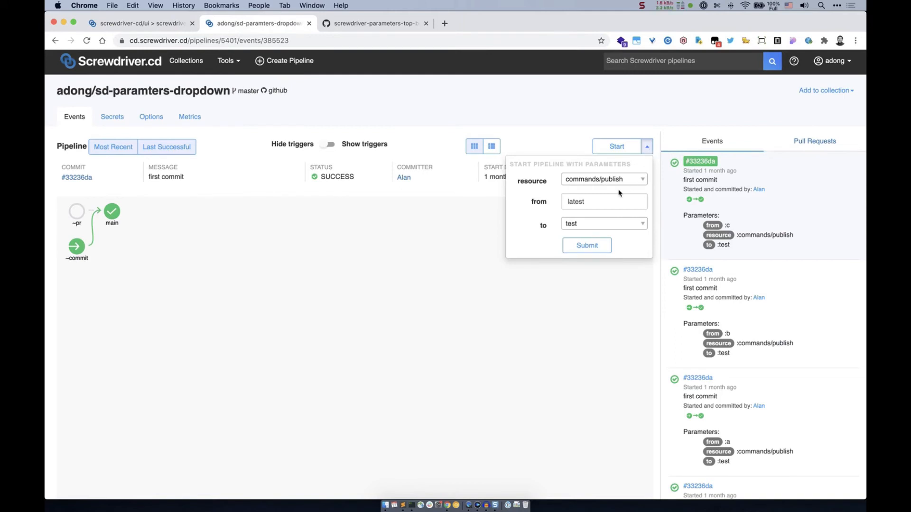
{"action": "left_click", "coordinate": [599, 185]}
{"action": "left_click", "coordinate": [603, 185]}
{"action": "left_click", "coordinate": [599, 200]}
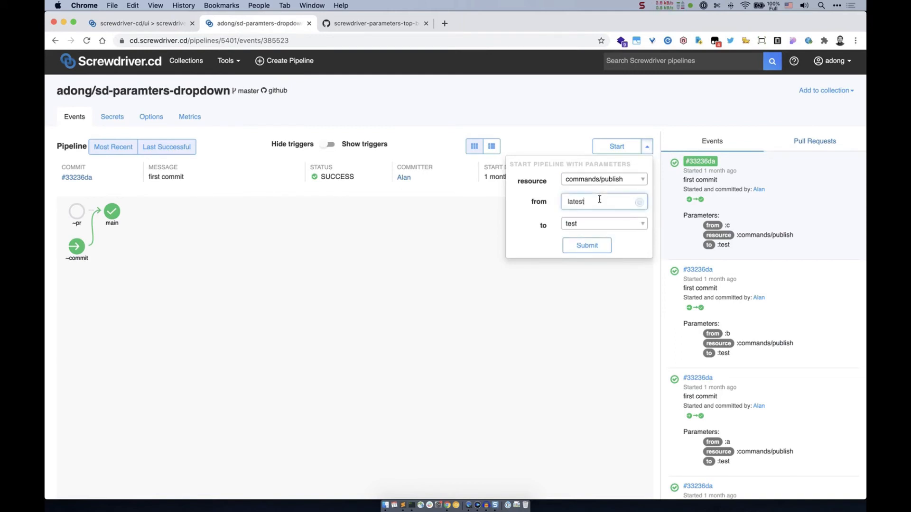
{"action": "left_click", "coordinate": [595, 224]}
{"action": "left_click", "coordinate": [552, 236]}
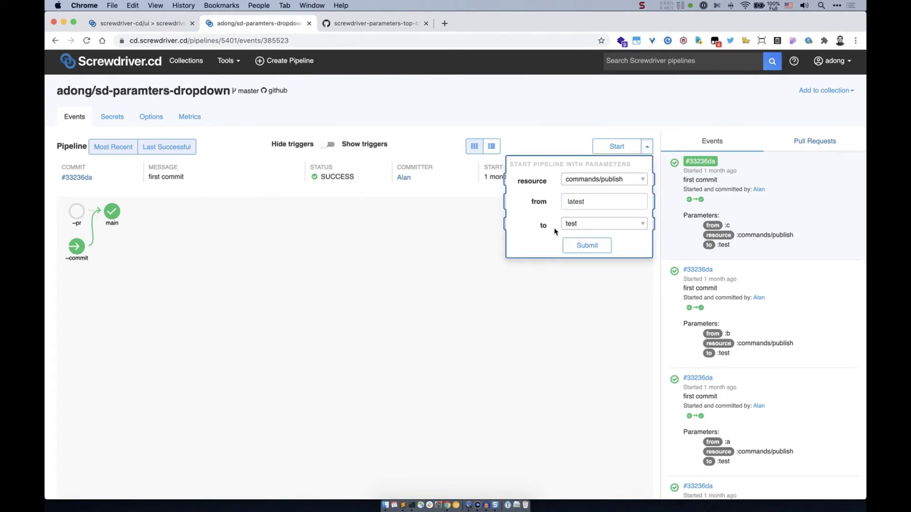
{"action": "left_click", "coordinate": [592, 204]}
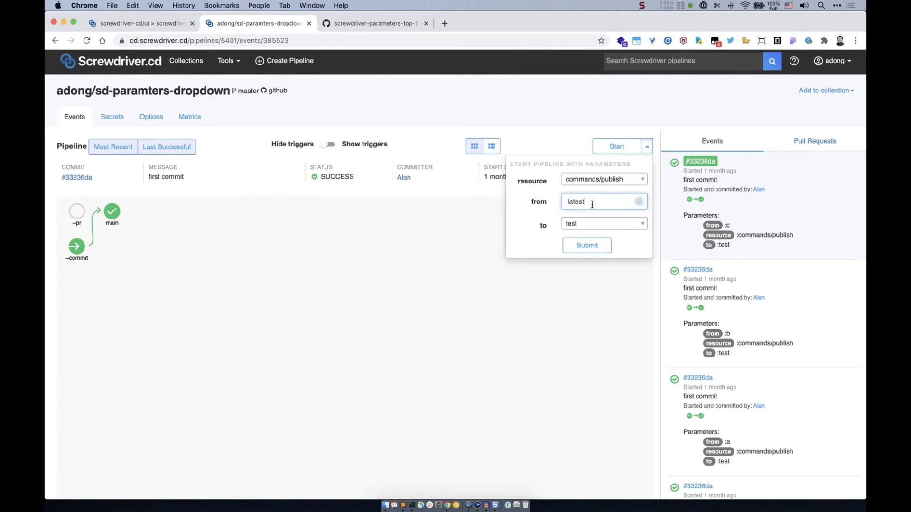
Step: Start the pipeline with the resource parameter templates/tito, from set to demo and to kept as test
{"action": "left_click", "coordinate": [600, 183]}
{"action": "left_click", "coordinate": [600, 218]}
{"action": "left_click", "coordinate": [600, 189]}
{"action": "left_click", "coordinate": [596, 230]}
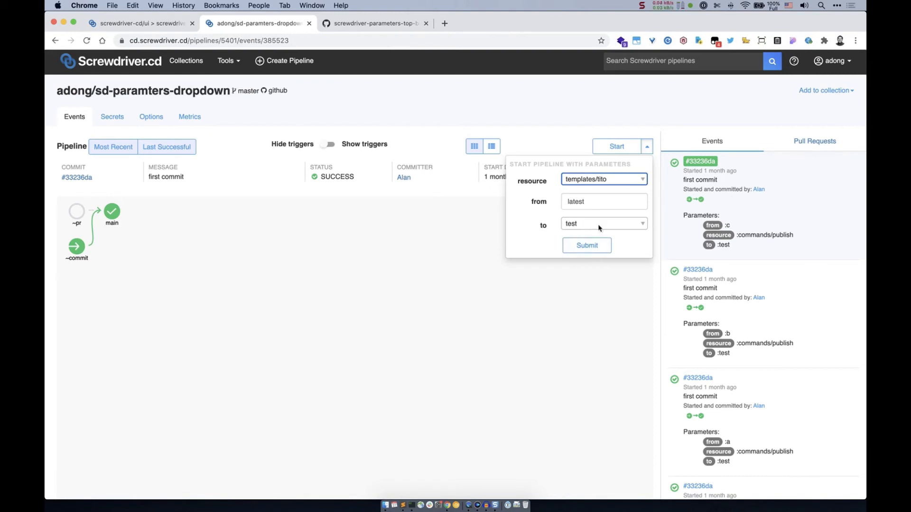
{"action": "left_click_drag", "start_coordinate": [600, 202], "coordinate": [550, 204]}
{"action": "type", "text": "demo"}
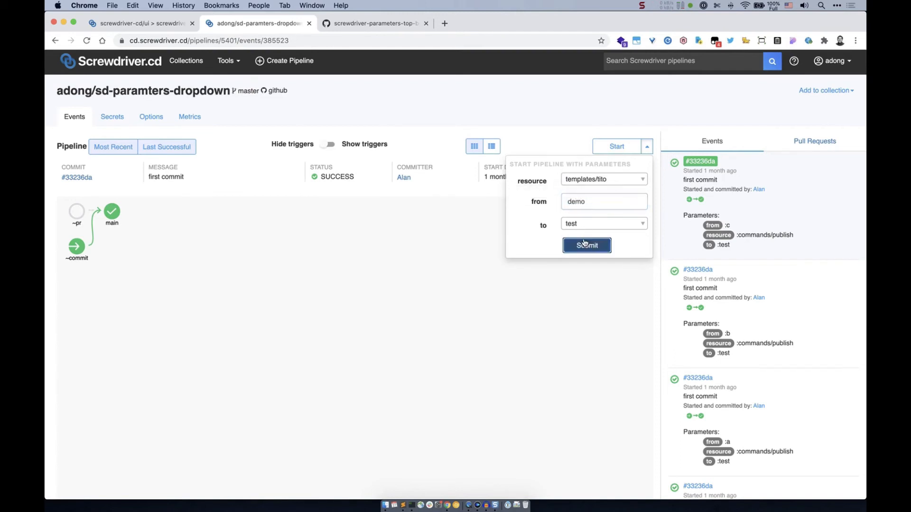
{"action": "left_click", "coordinate": [587, 246]}
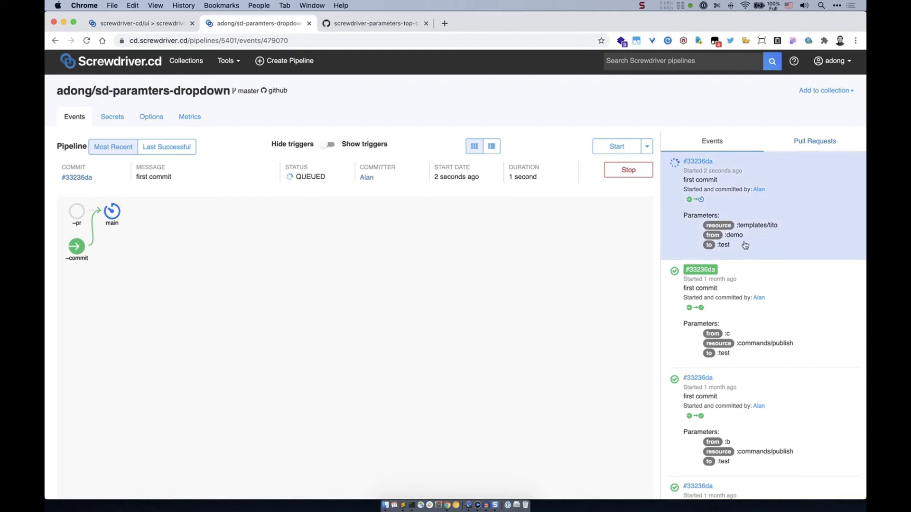
Step: Open the new main build's details, check the logs of its show steps through show3, and switch to the GitHub page
{"action": "left_click", "coordinate": [112, 211]}
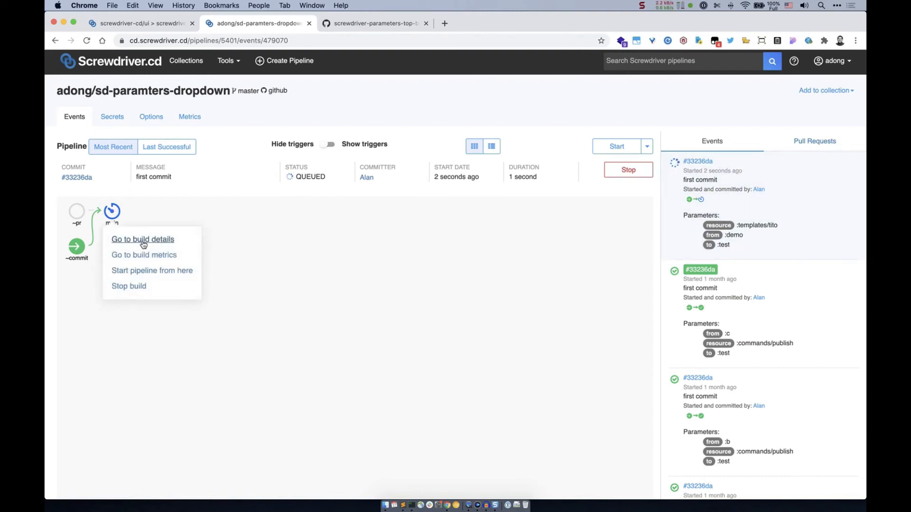
{"action": "left_click", "coordinate": [142, 241]}
{"action": "left_click", "coordinate": [117, 297]}
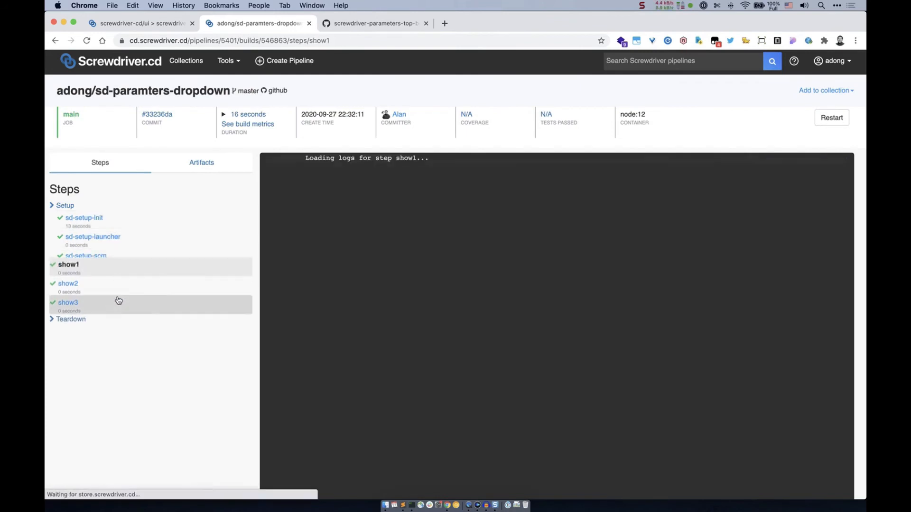
{"action": "left_click", "coordinate": [96, 246]}
{"action": "left_click", "coordinate": [94, 258]}
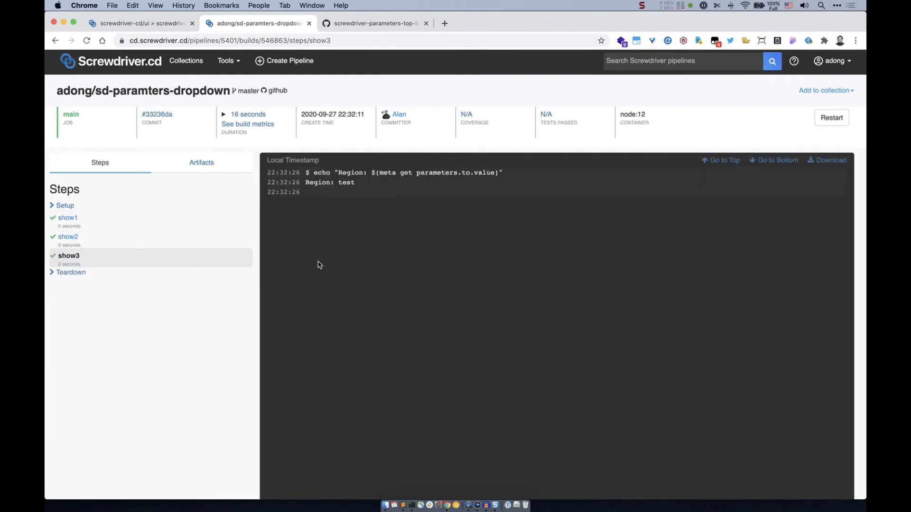
{"action": "left_click", "coordinate": [348, 25]}
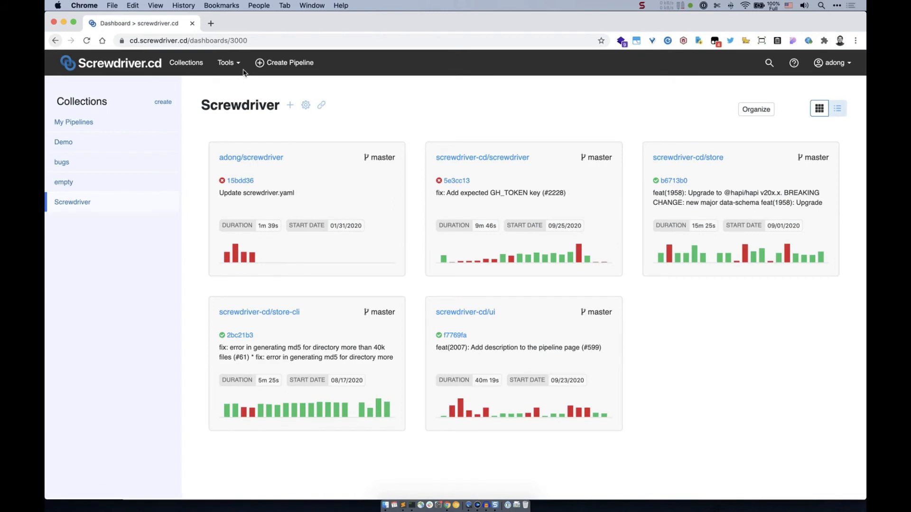
Step: Open the Screwdriver templates list and restrict it to trusted templates
{"action": "left_click", "coordinate": [237, 66]}
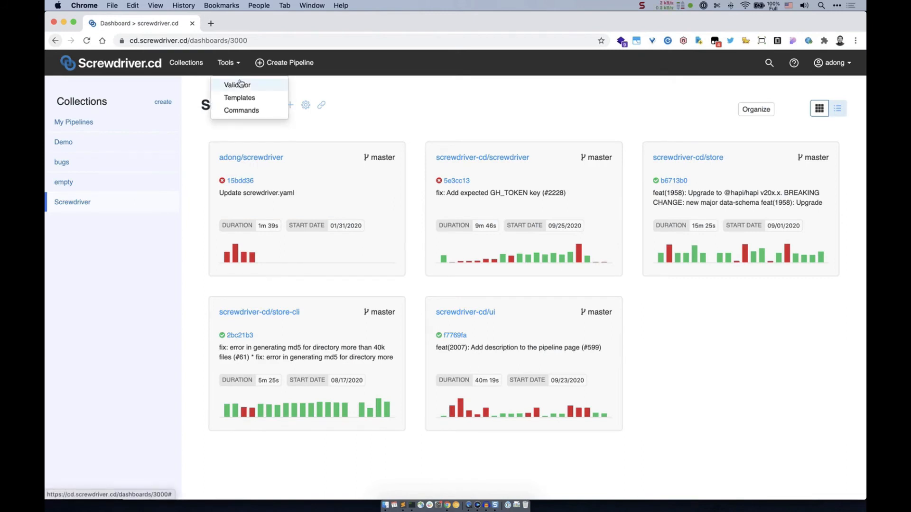
{"action": "left_click", "coordinate": [269, 102]}
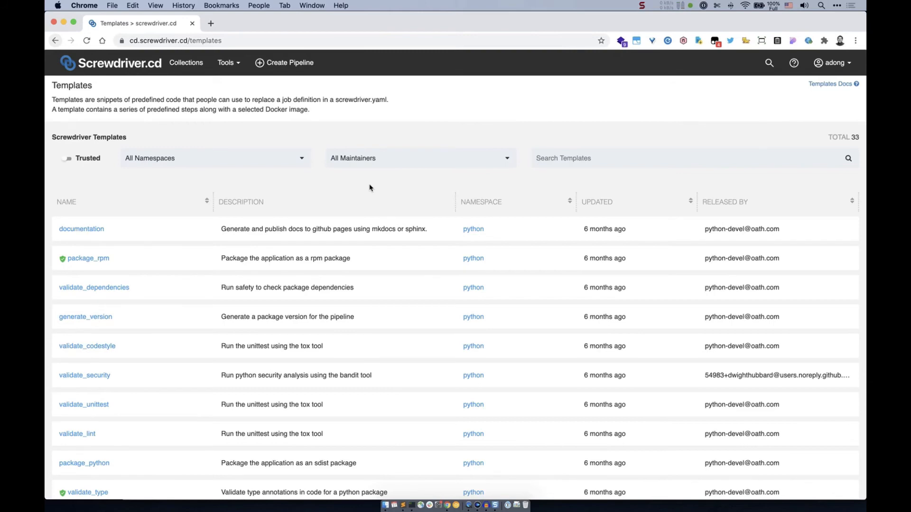
{"action": "left_click", "coordinate": [66, 160]}
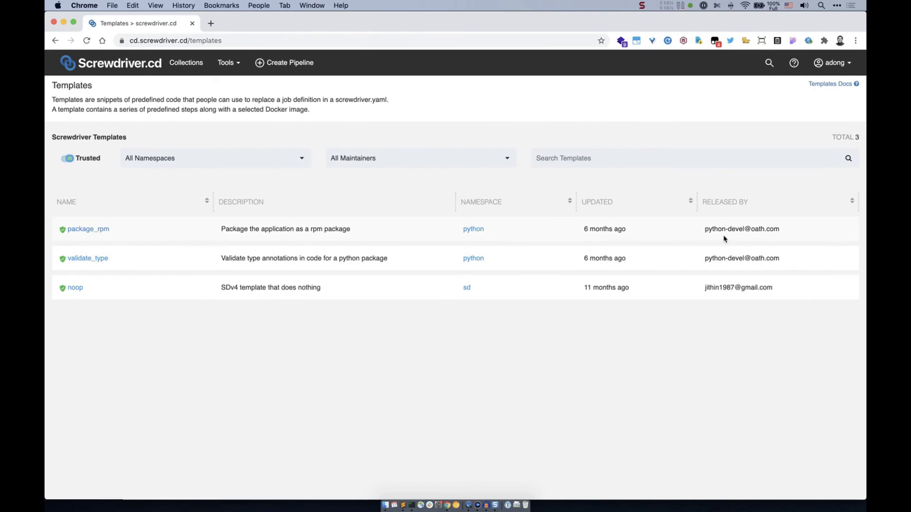
Step: Open the trusted package_rpm template and examine its supported images, steps, environment variables, commands and version history
{"action": "left_click", "coordinate": [98, 234]}
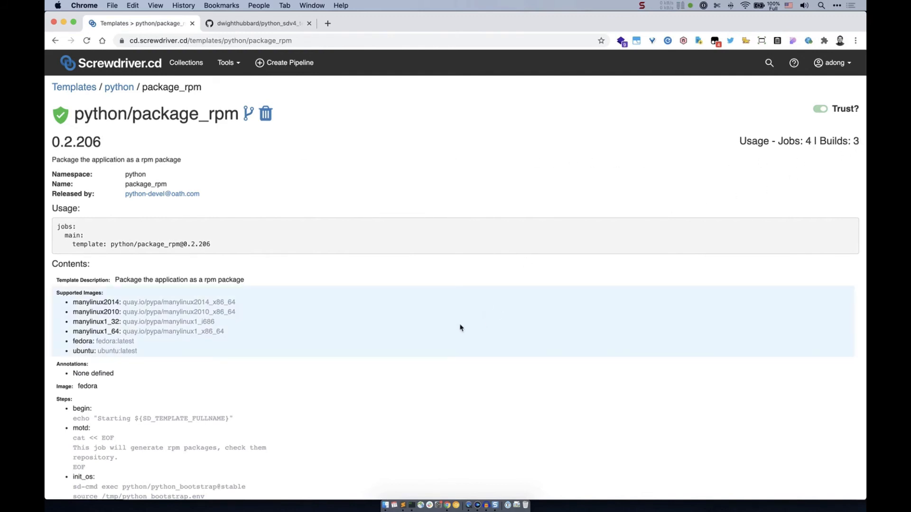
{"action": "scroll", "coordinate": [460, 327], "scroll_direction": "down", "scroll_amount": 3}
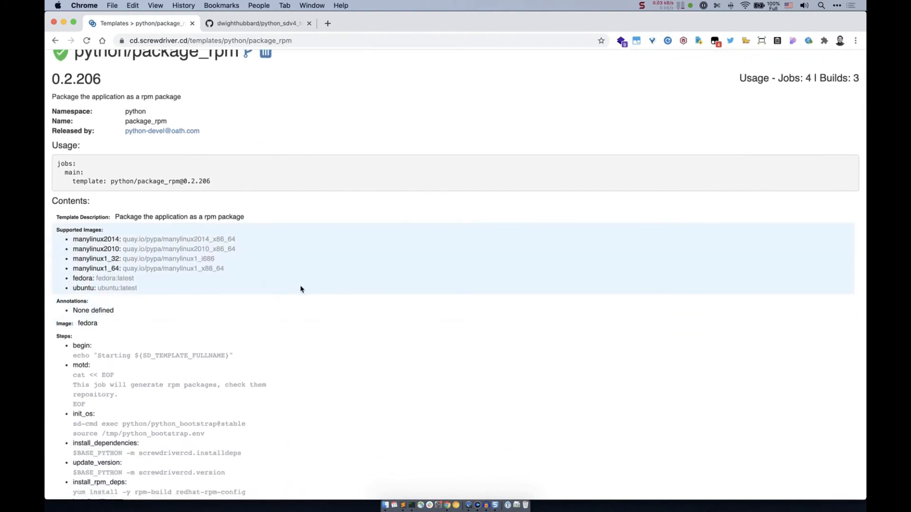
{"action": "scroll", "coordinate": [402, 300], "scroll_direction": "down", "scroll_amount": 3}
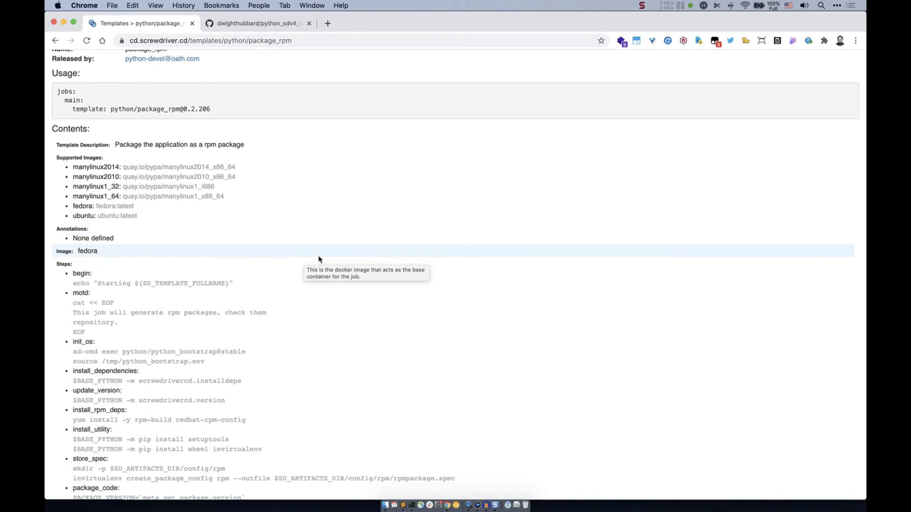
{"action": "scroll", "coordinate": [317, 259], "scroll_direction": "down", "scroll_amount": 5}
{"action": "scroll", "coordinate": [319, 259], "scroll_direction": "down", "scroll_amount": 14}
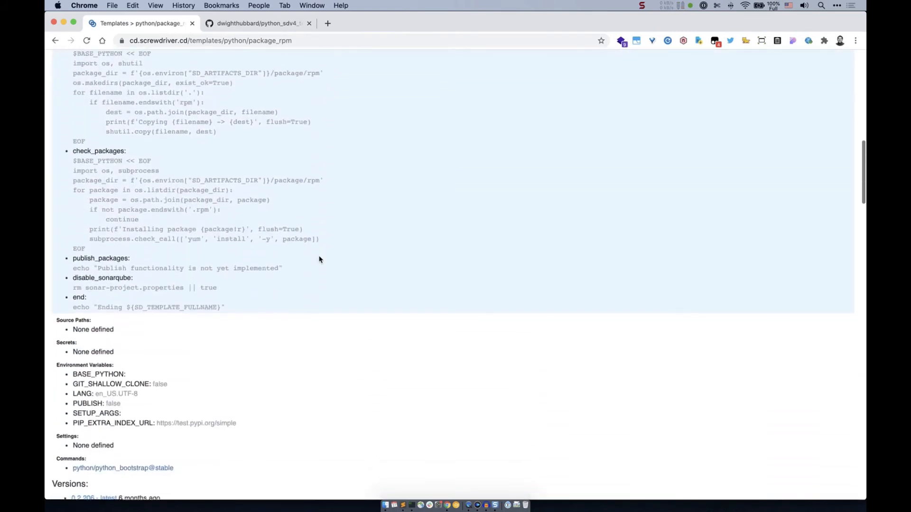
{"action": "scroll", "coordinate": [319, 259], "scroll_direction": "down", "scroll_amount": 2}
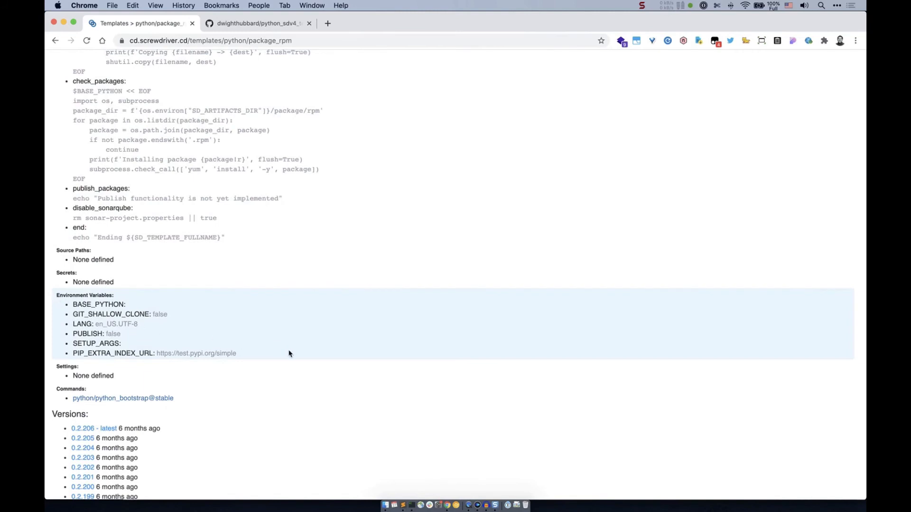
{"action": "scroll", "coordinate": [289, 353], "scroll_direction": "down", "scroll_amount": 2}
{"action": "scroll", "coordinate": [289, 354], "scroll_direction": "down", "scroll_amount": 6}
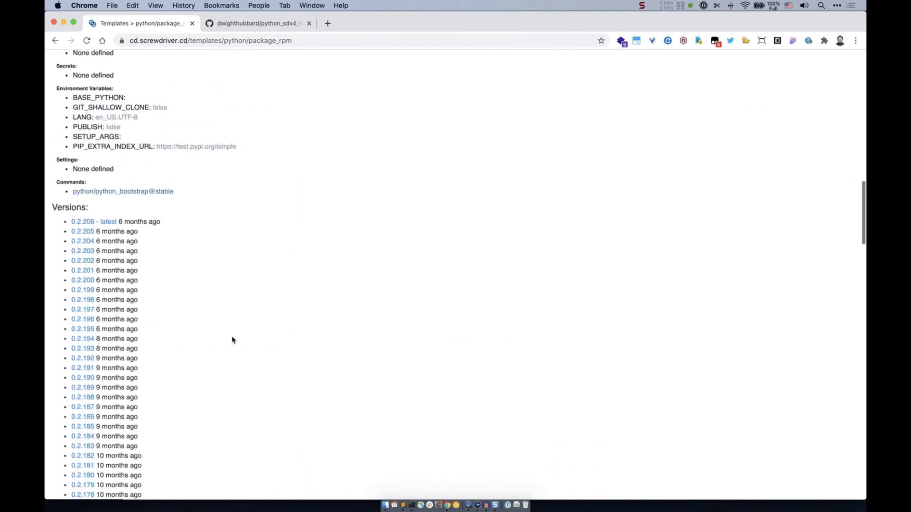
{"action": "scroll", "coordinate": [168, 327], "scroll_direction": "down", "scroll_amount": 8}
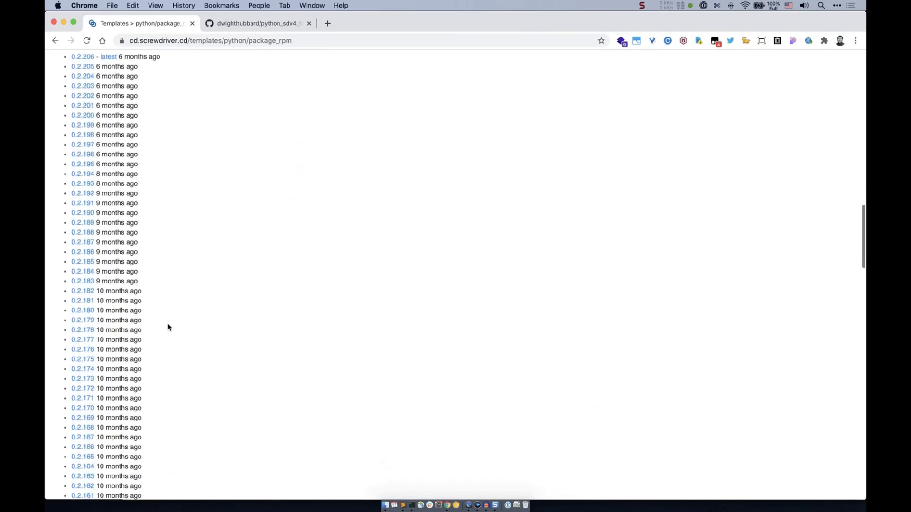
{"action": "scroll", "coordinate": [168, 327], "scroll_direction": "up", "scroll_amount": 7}
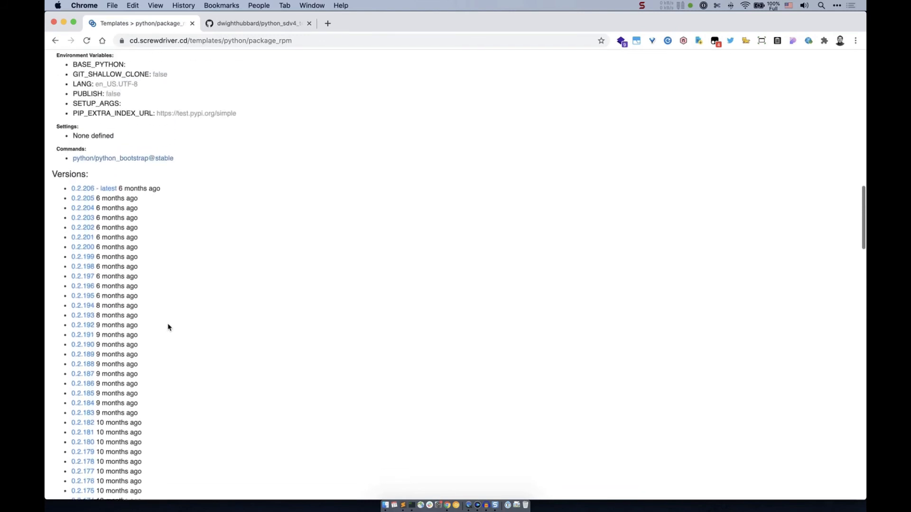
Step: Open the template's python/python_bootstrap@stable command and the docker-trigger command from the commands list
{"action": "left_click", "coordinate": [76, 157]}
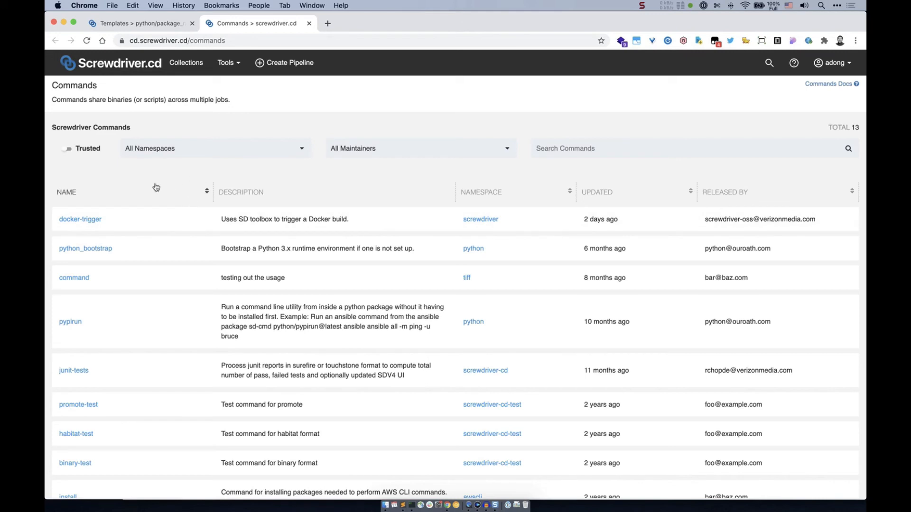
{"action": "left_click", "coordinate": [90, 223]}
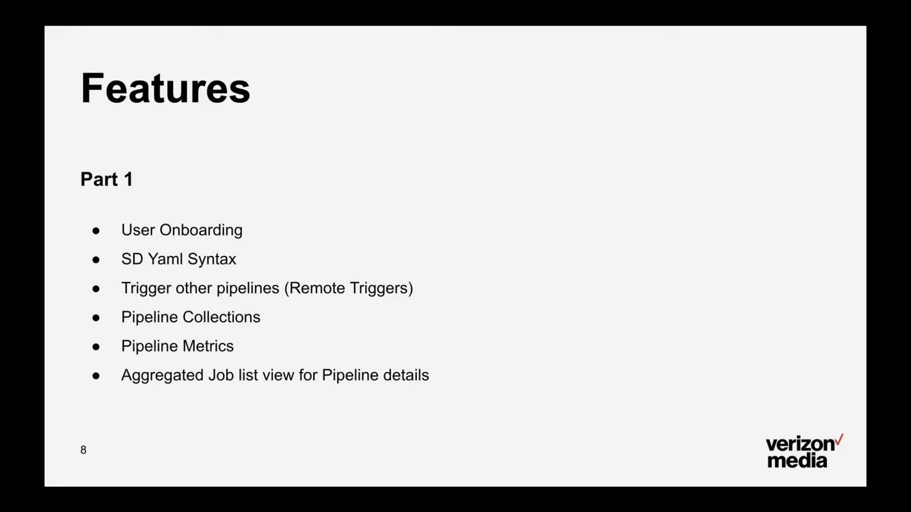
{"action": "key", "text": "Right"}
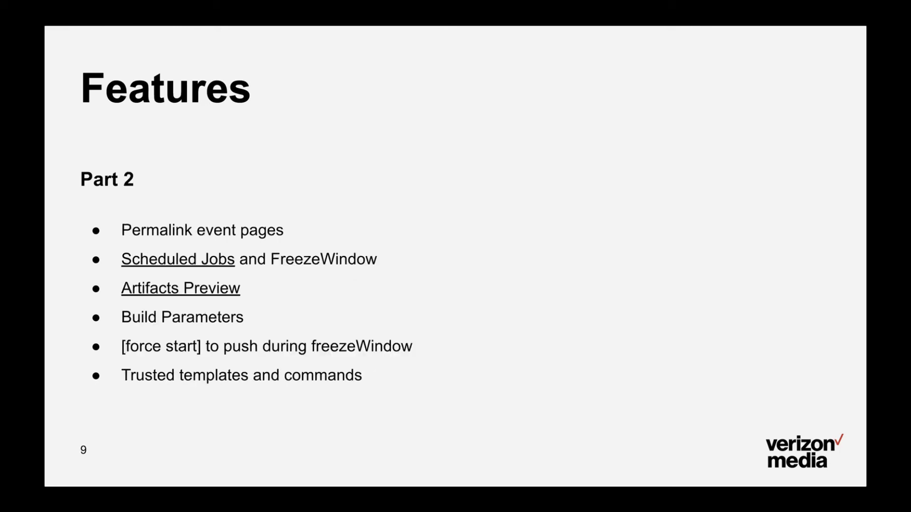